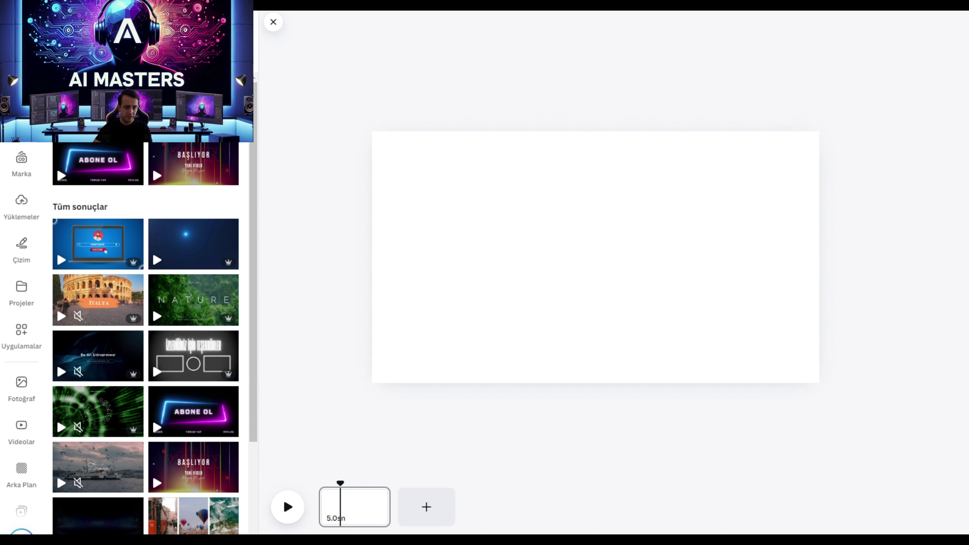
- Filter the search results to background videos and browse for the pink gradient clip
click(114, 96)
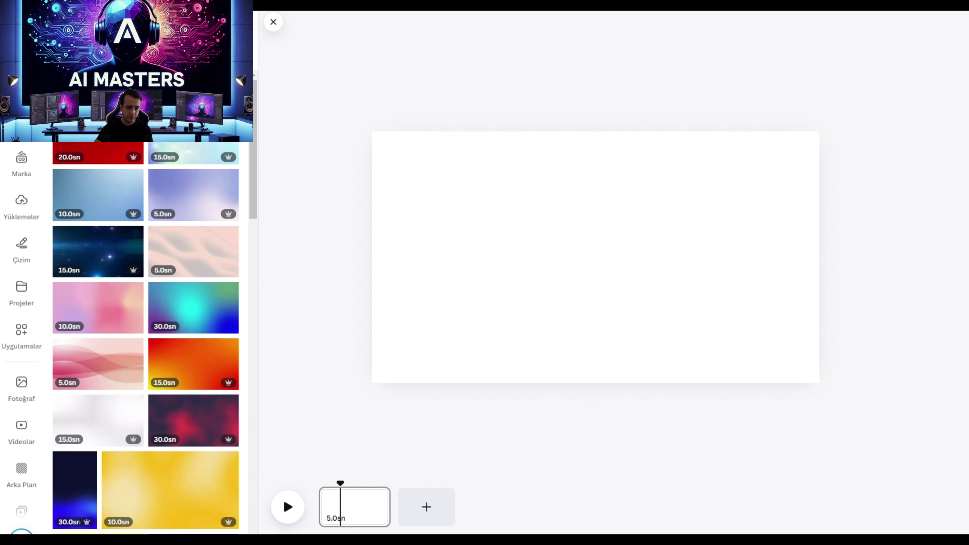
scroll(220, 240, down, 3)
scroll(216, 244, down, 4)
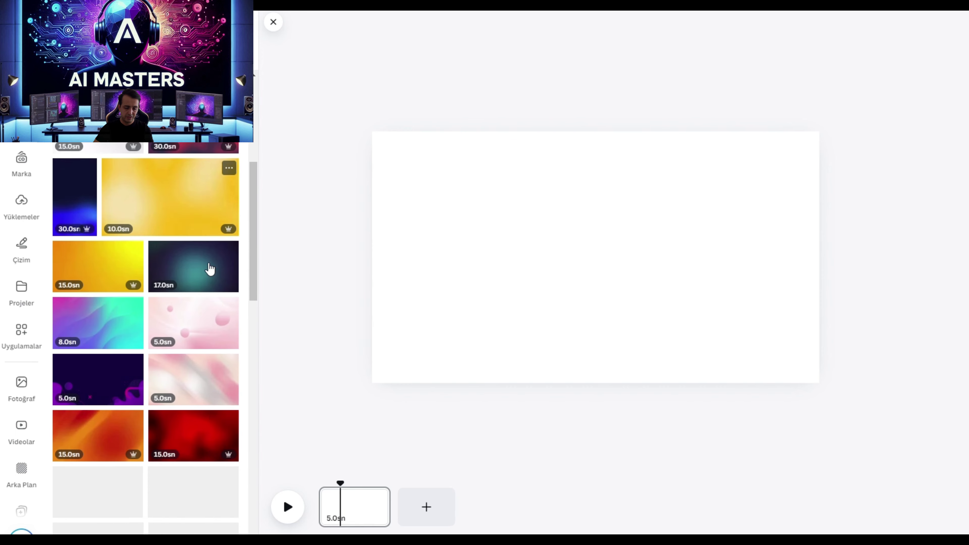
scroll(210, 270, down, 3)
scroll(209, 335, down, 3)
scroll(181, 355, down, 3)
scroll(222, 318, down, 1)
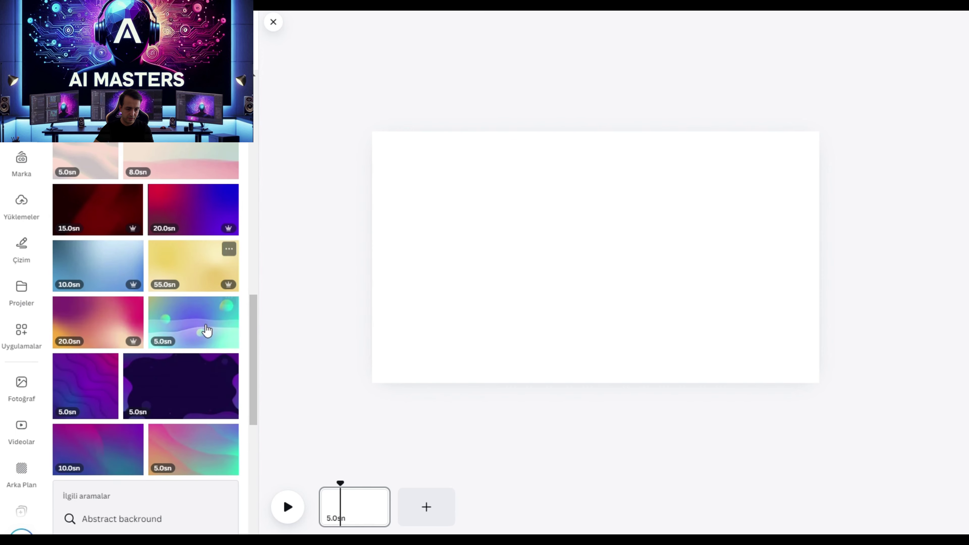
scroll(206, 328, down, 5)
scroll(199, 339, down, 4)
scroll(191, 343, down, 3)
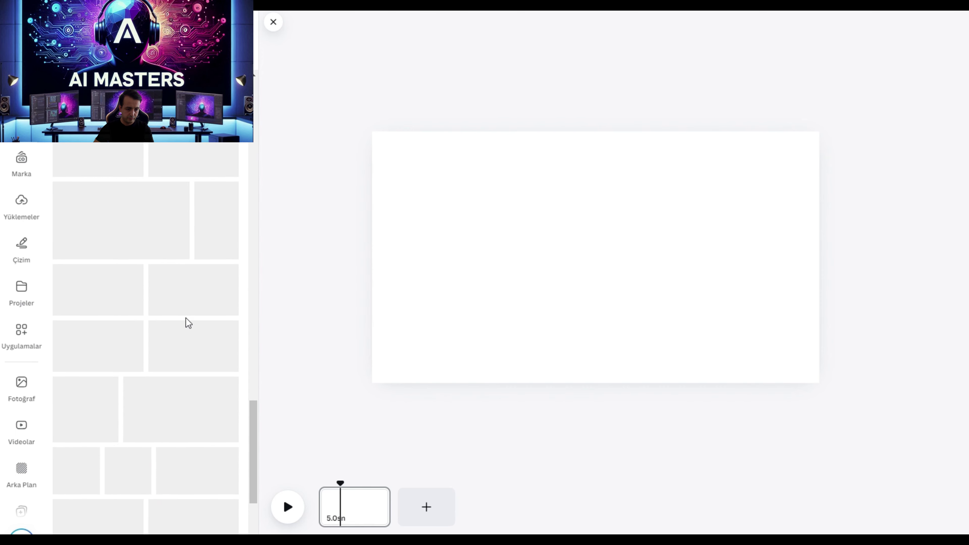
scroll(191, 271, up, 3)
scroll(190, 267, up, 5)
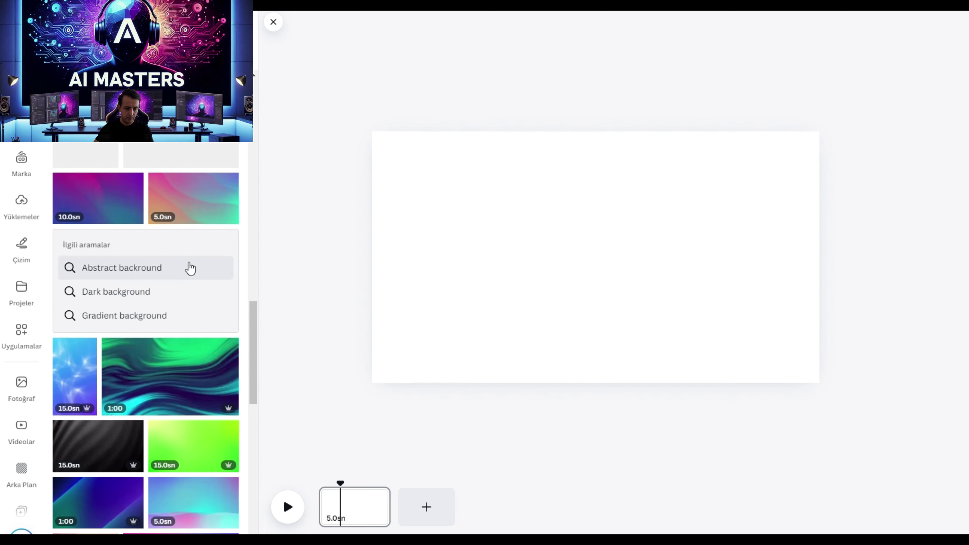
scroll(183, 229, up, 6)
scroll(153, 267, up, 3)
- Add the 20.0-second pink gradient clip and set it as the page background
click(105, 386)
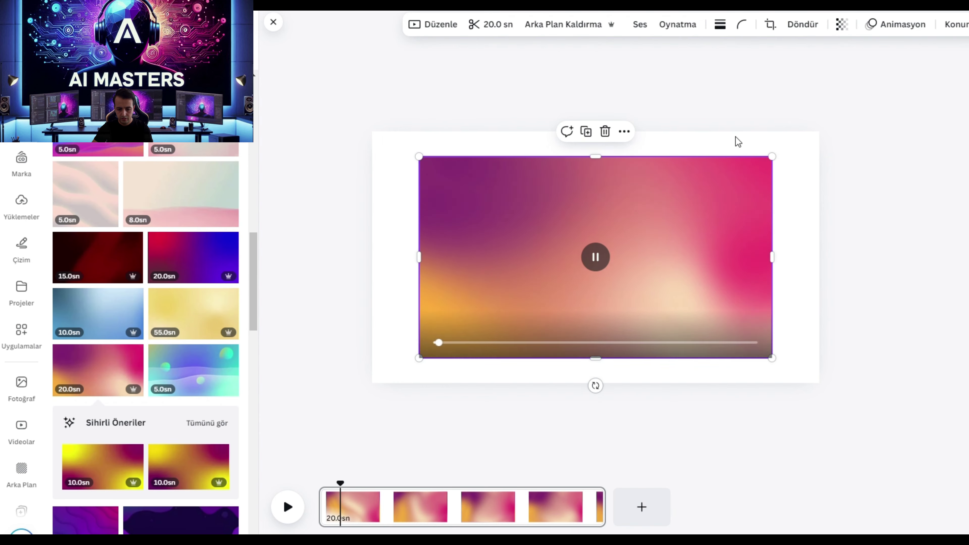
click(624, 131)
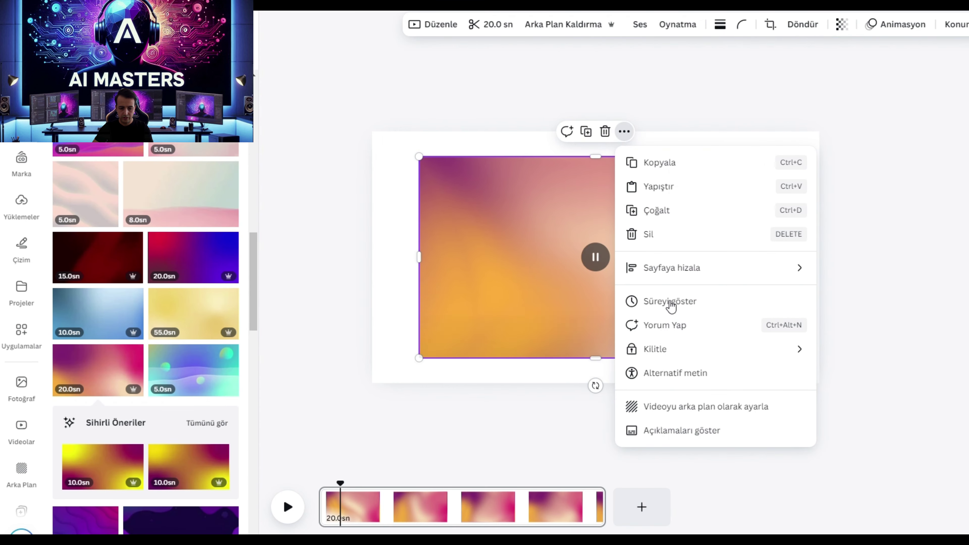
click(702, 407)
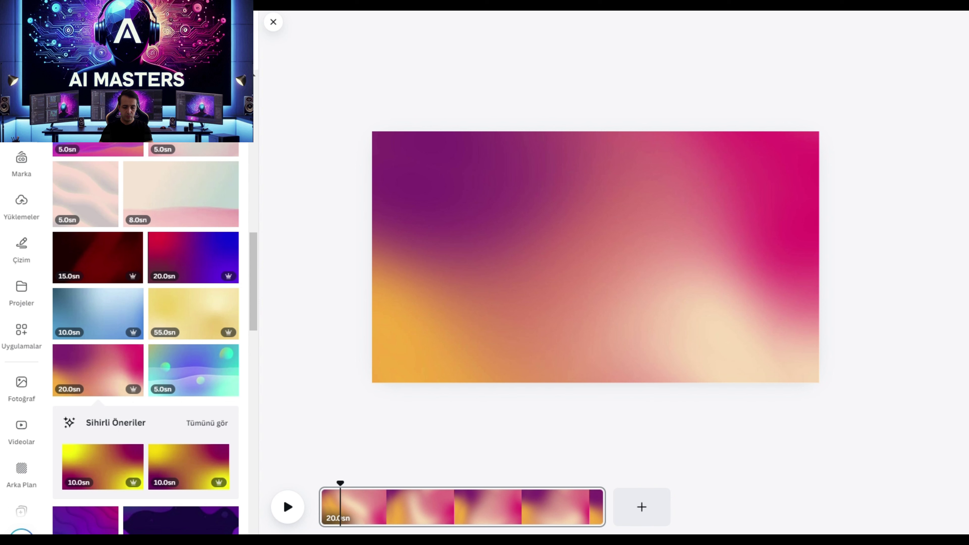
- Add the tan blob from an Elements search for 'BLOB', place it upper right, and recolour it white
text(BL)
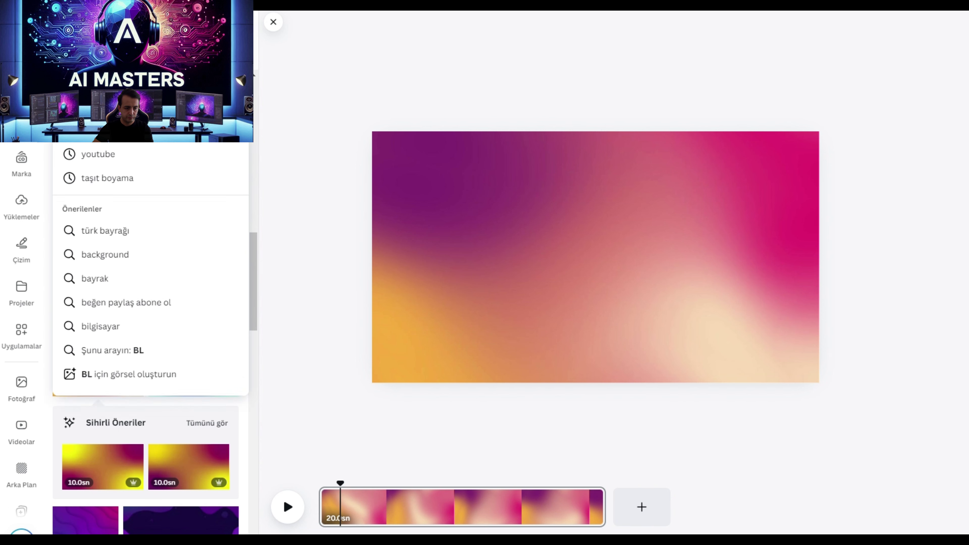
text(OB)
key(Return)
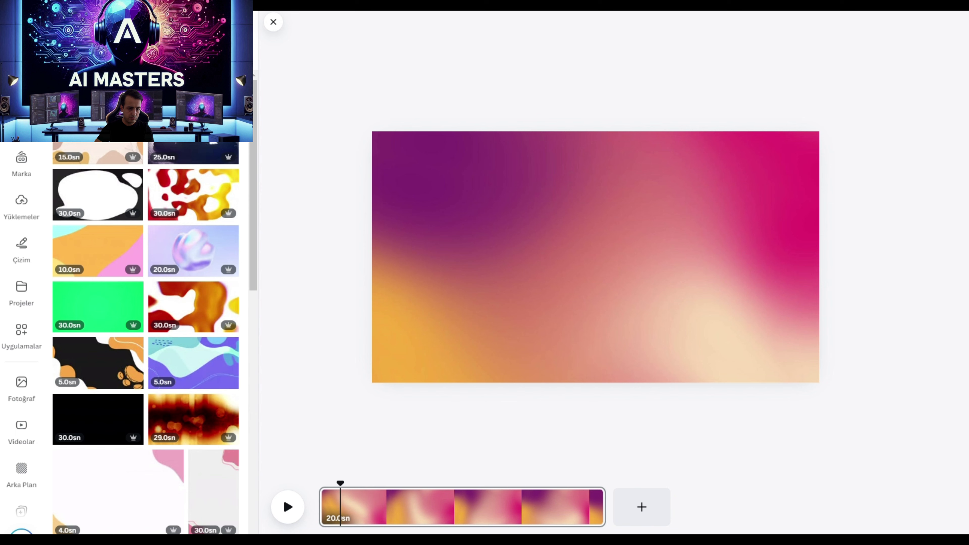
scroll(256, 290, down, 5)
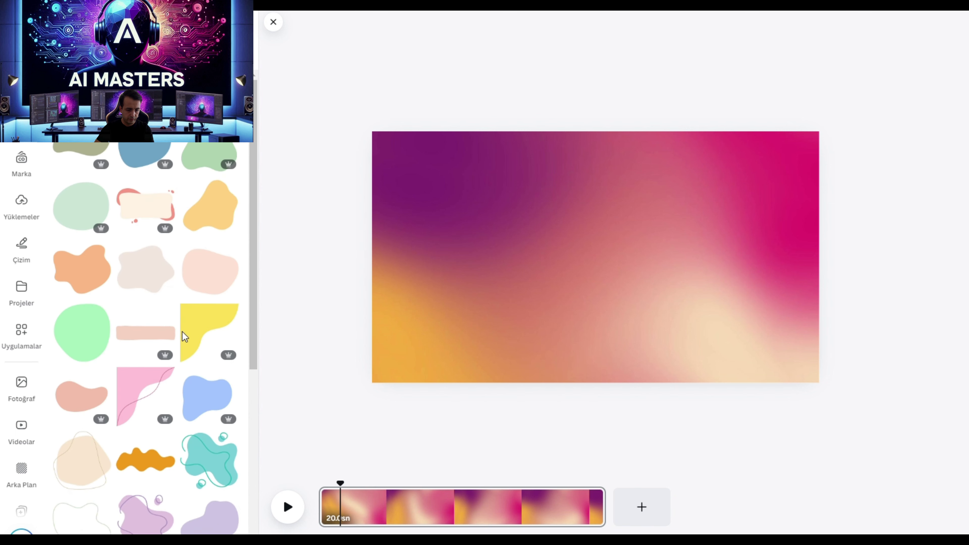
scroll(189, 342, down, 5)
scroll(195, 360, down, 3)
scroll(194, 353, down, 1)
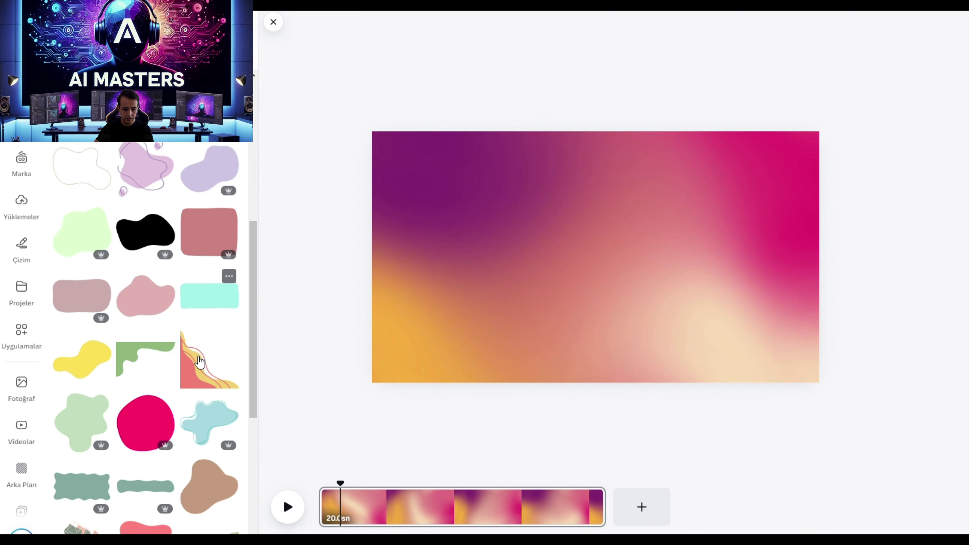
scroll(199, 360, down, 4)
click(214, 285)
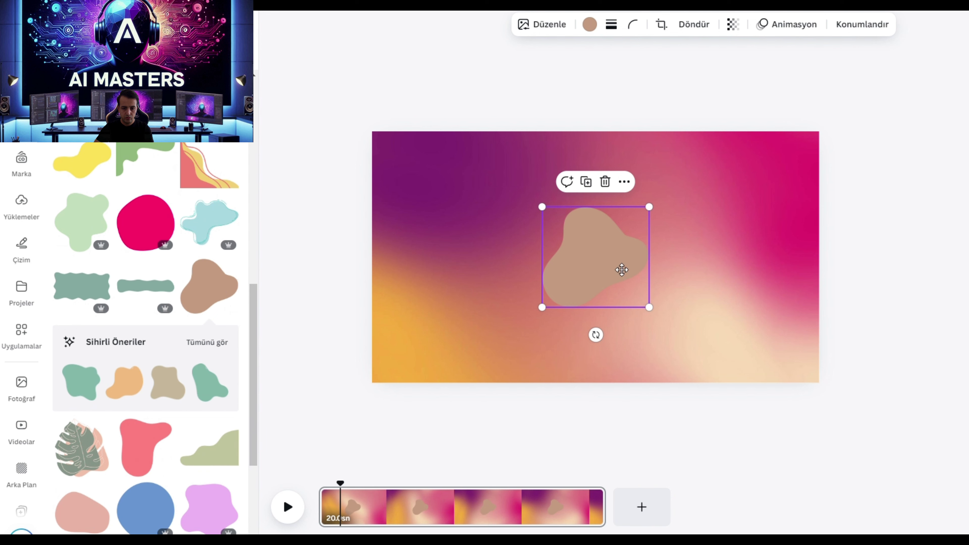
drag(621, 269, 738, 237)
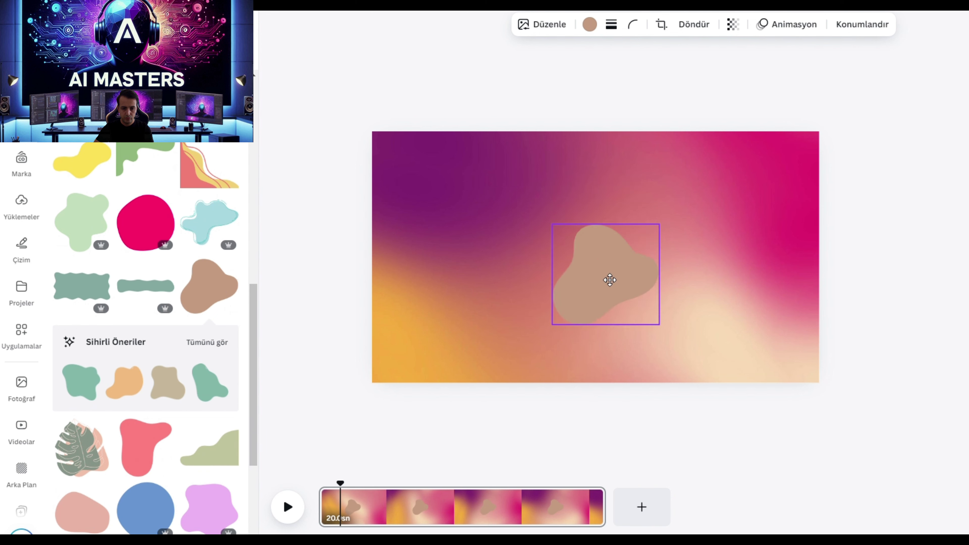
click(589, 27)
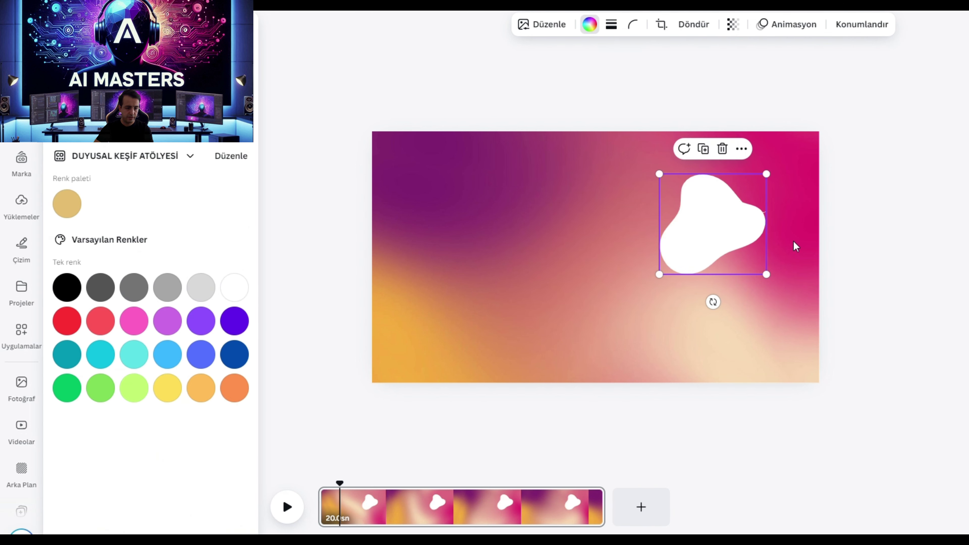
drag(732, 224, 724, 211)
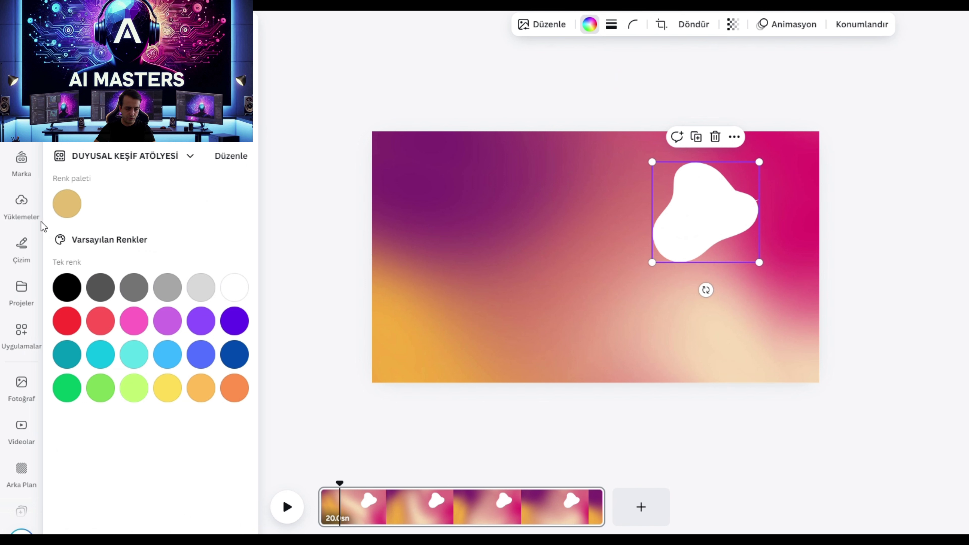
- Add the uploaded Cappy can photo left of the blob and remove its background
click(23, 208)
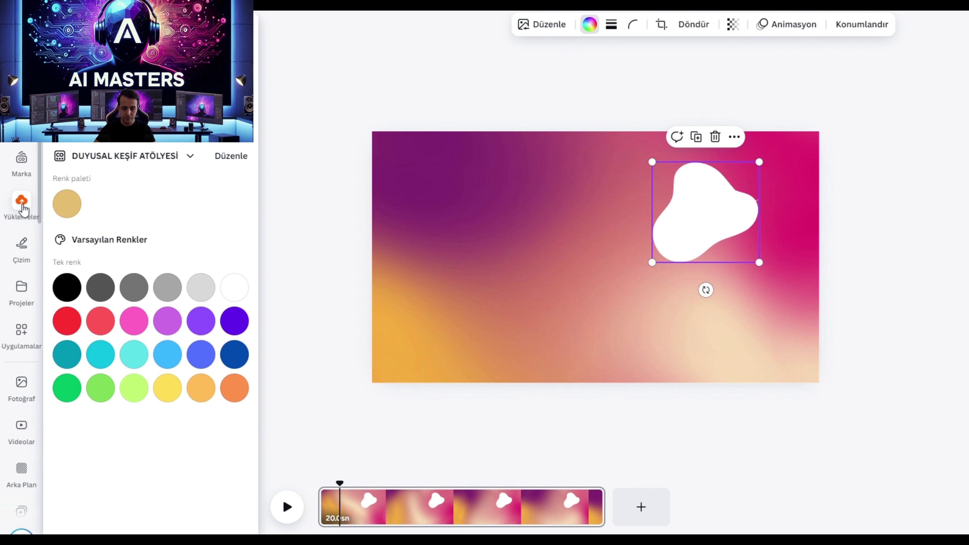
click(80, 178)
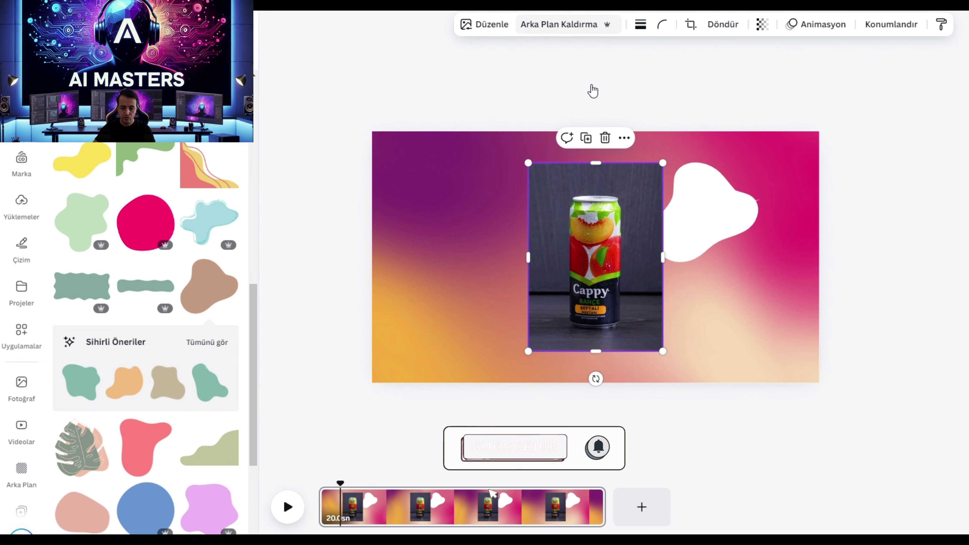
drag(616, 244, 572, 233)
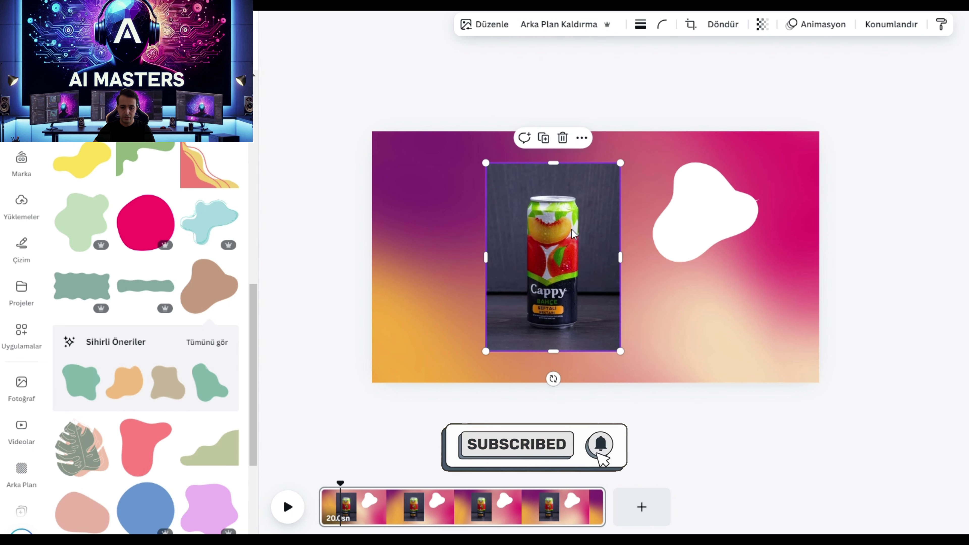
click(568, 29)
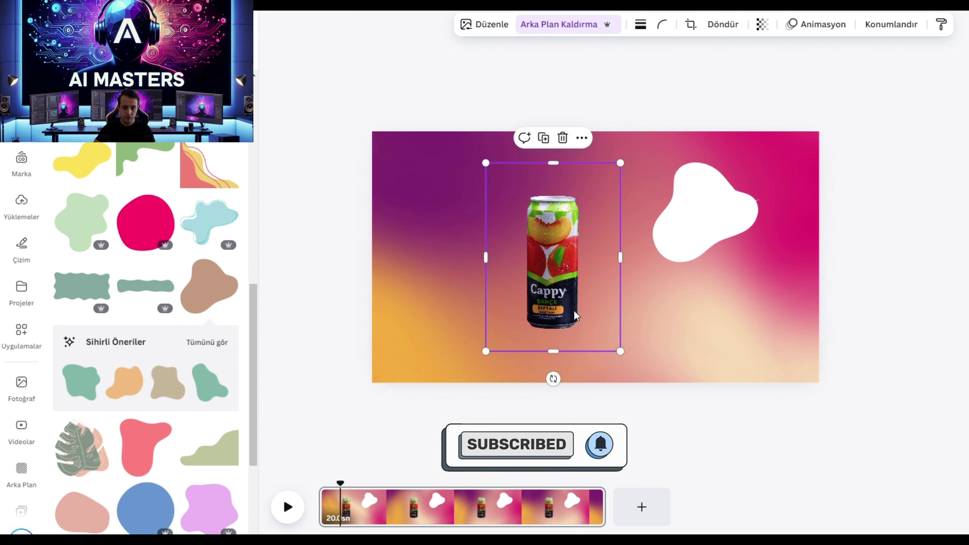
- Try several shadow styles on the can, including Taslak and Arka Plan, and settle on Parlak
click(480, 25)
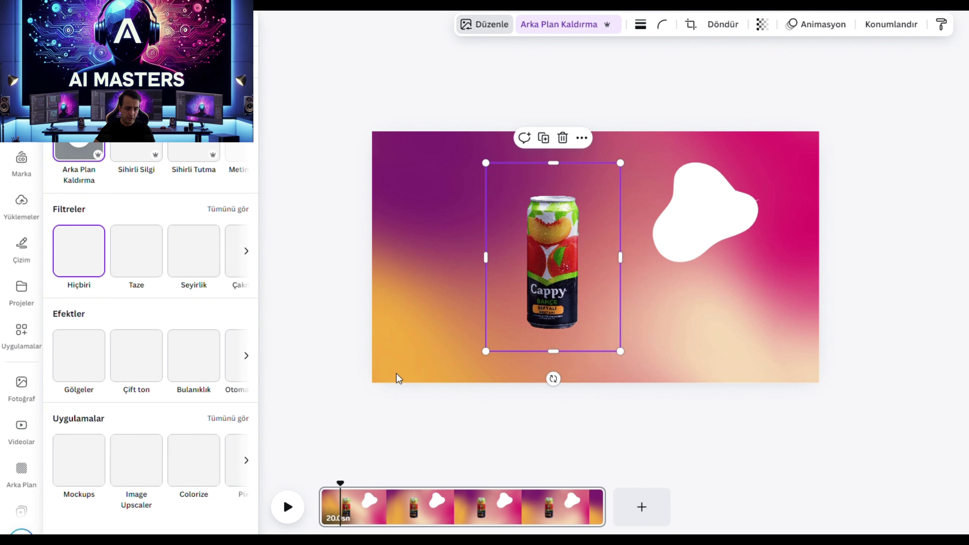
click(80, 375)
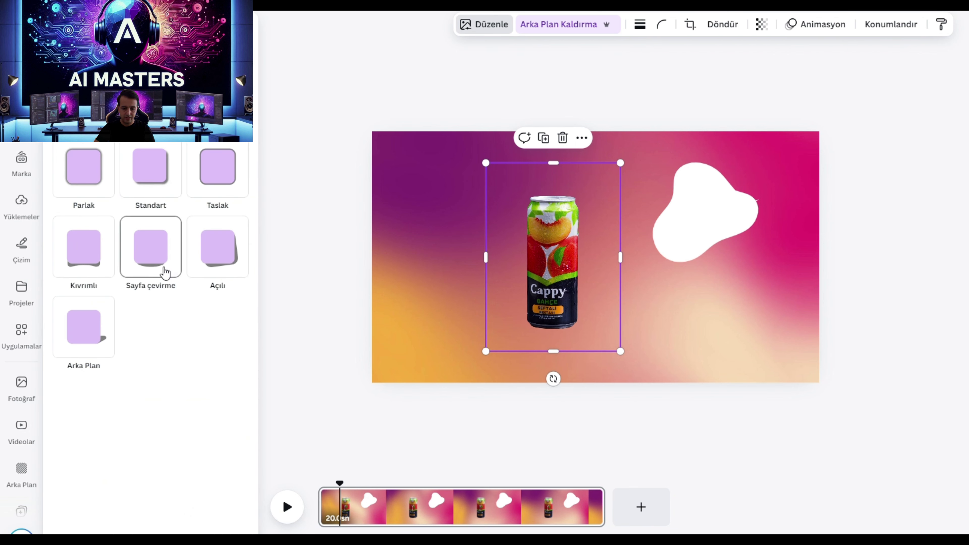
click(220, 277)
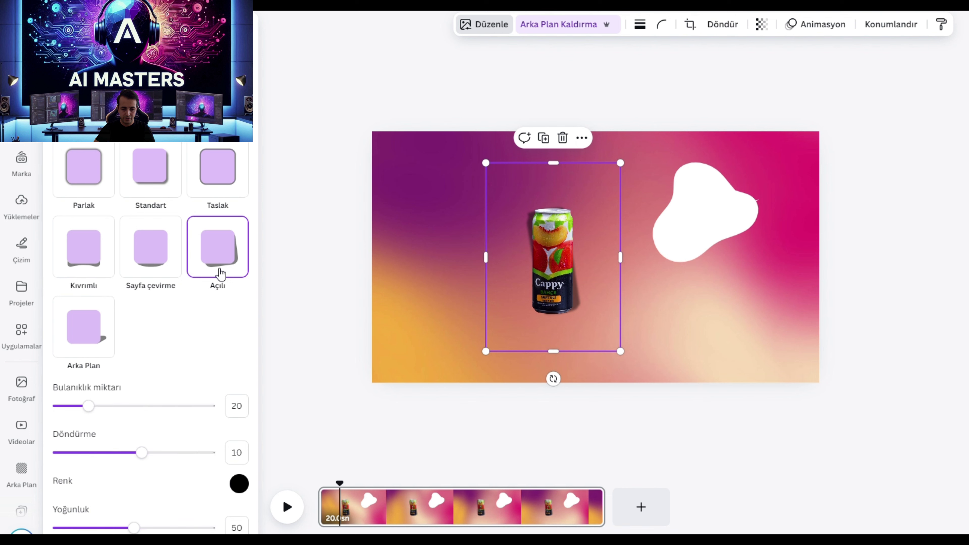
click(95, 266)
click(146, 256)
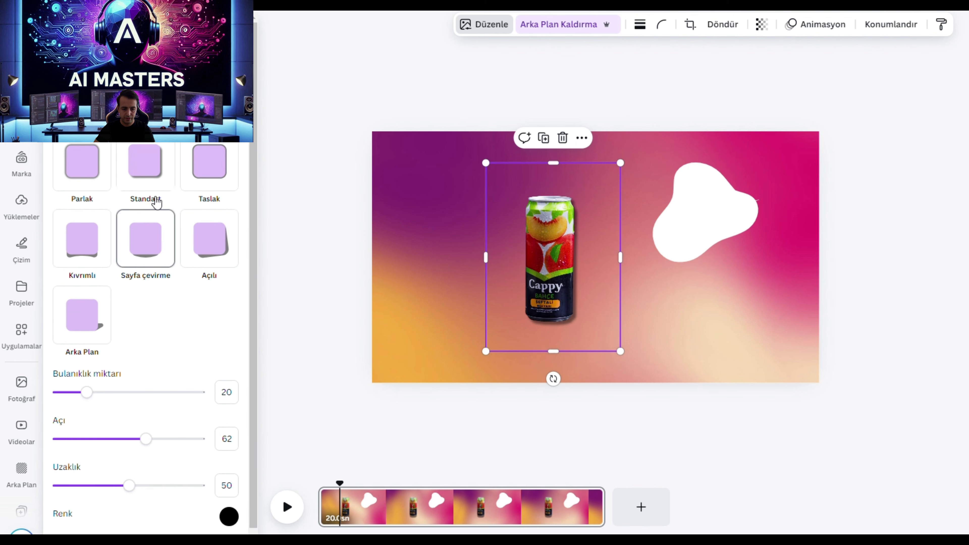
click(229, 179)
click(104, 332)
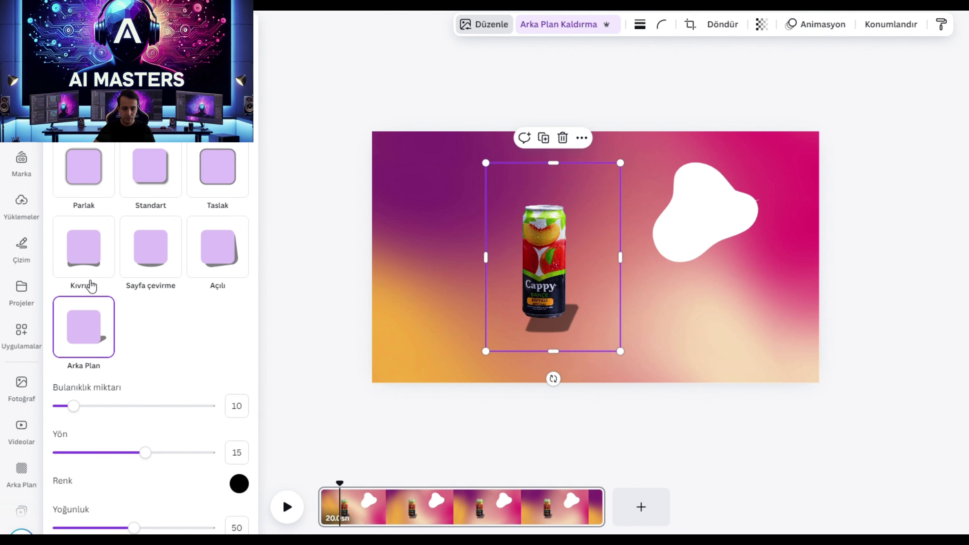
click(75, 181)
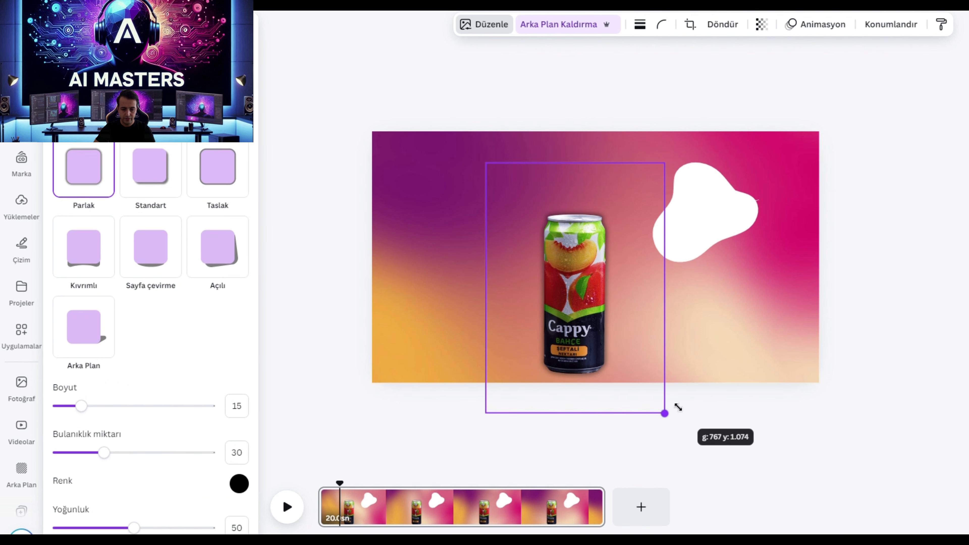
- Enlarge the juice can and centre it on the gradient canvas
drag(658, 388, 698, 418)
drag(559, 352, 578, 313)
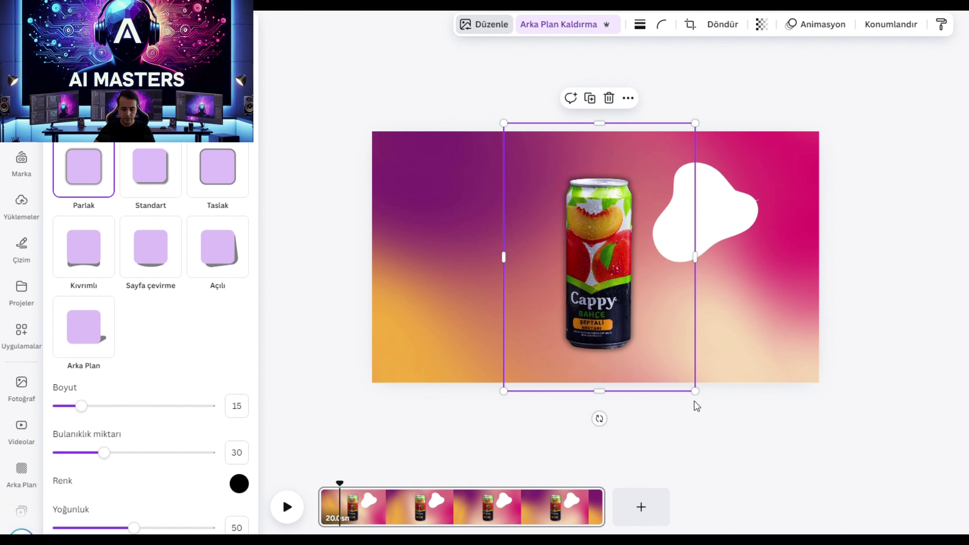
drag(702, 400, 716, 417)
drag(602, 324, 578, 327)
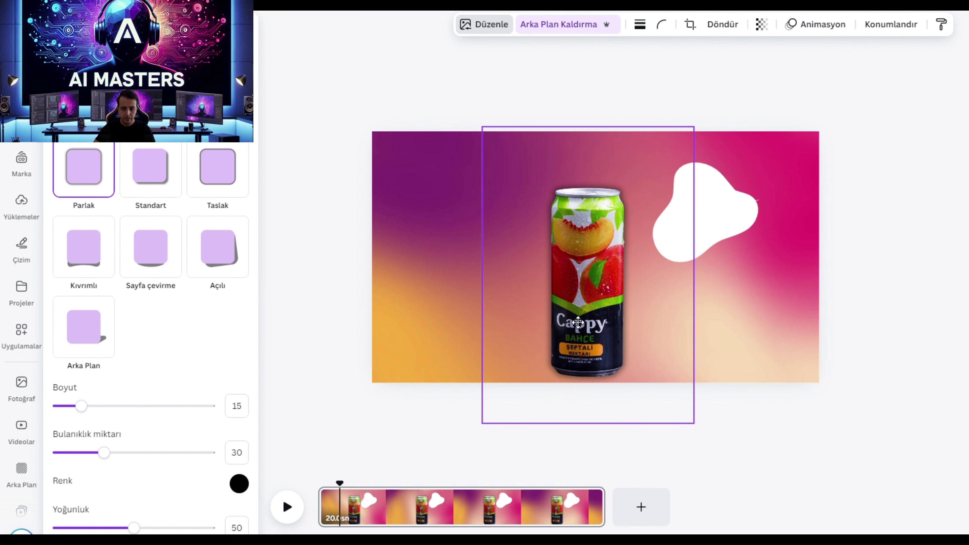
click(883, 262)
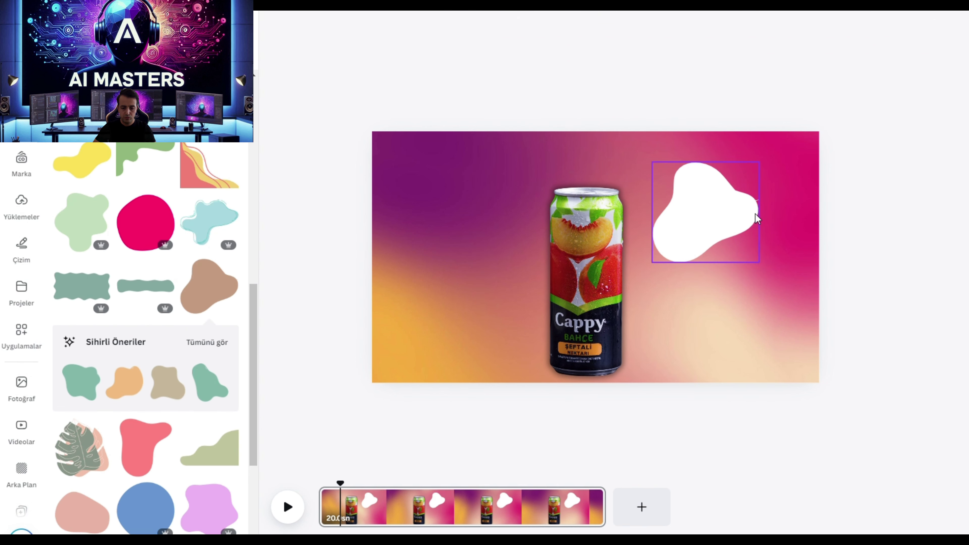
- Enlarge the white blob until it covers most of the canvas
click(724, 232)
drag(652, 262, 490, 415)
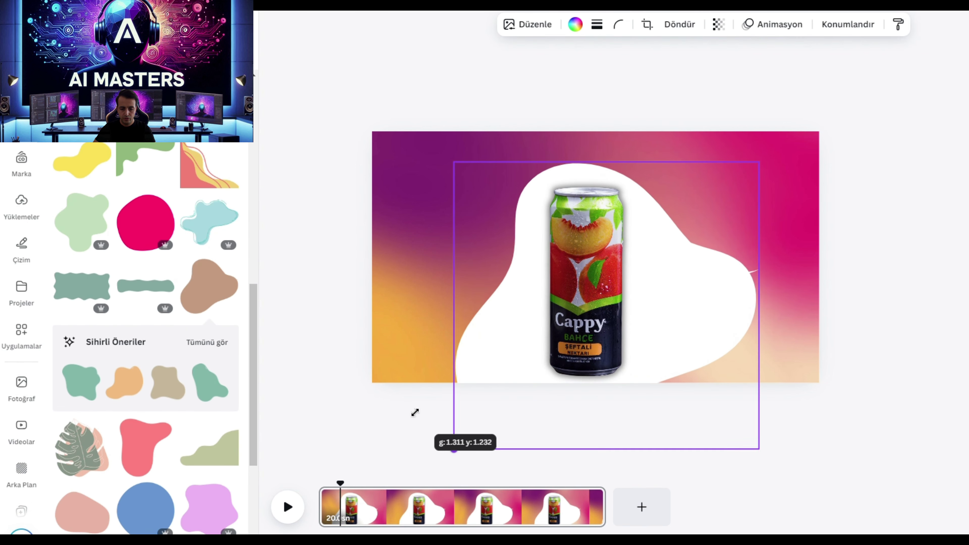
click(596, 311)
right_click(598, 312)
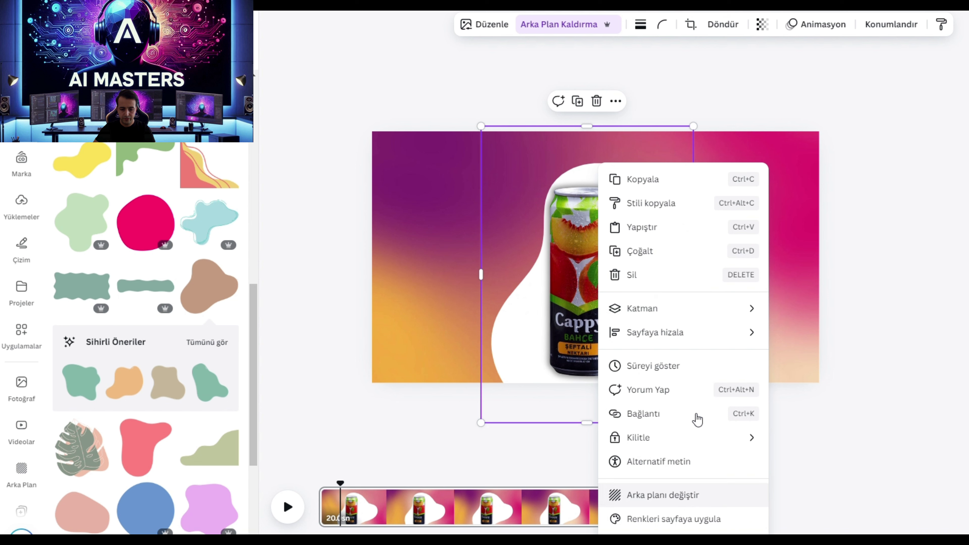
click(835, 286)
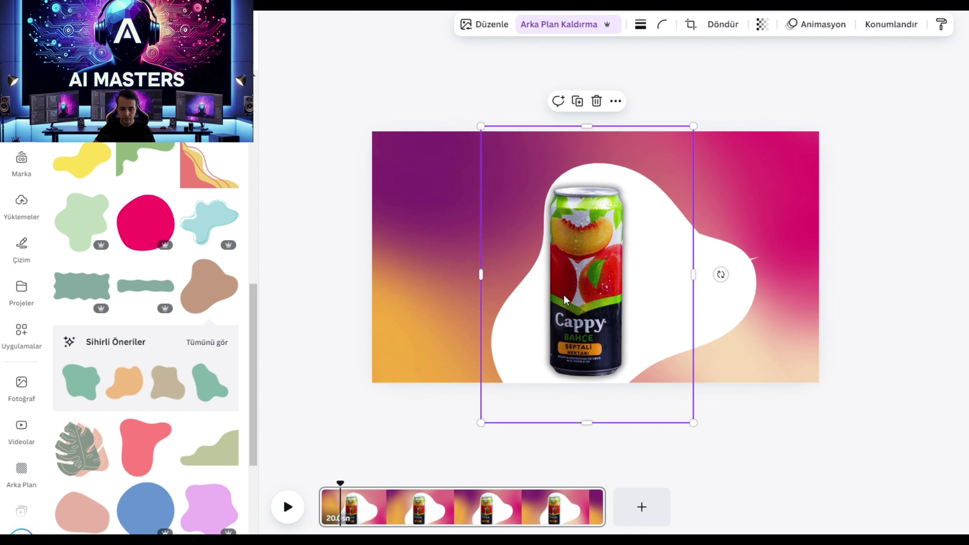
click(720, 308)
drag(718, 309, 642, 247)
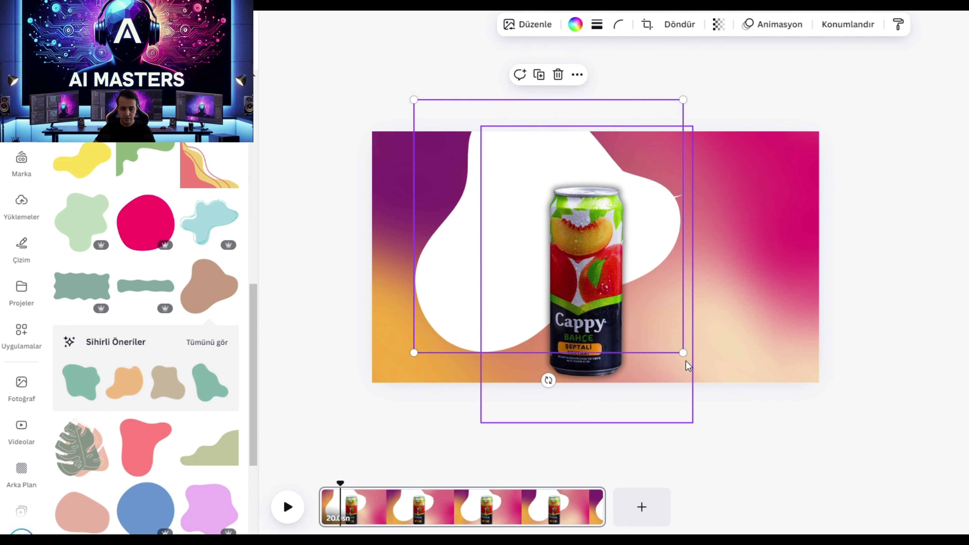
drag(706, 376, 834, 495)
drag(750, 328, 593, 154)
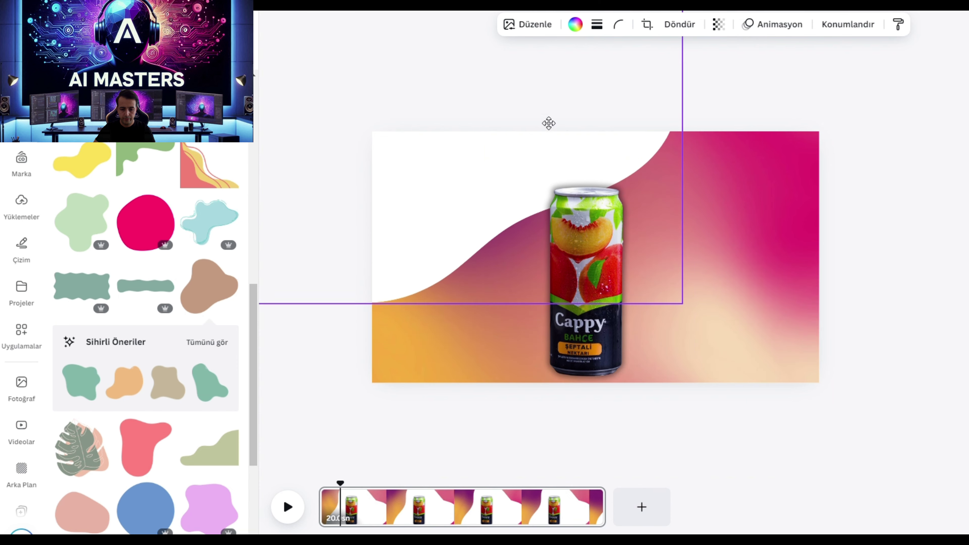
drag(683, 304, 804, 418)
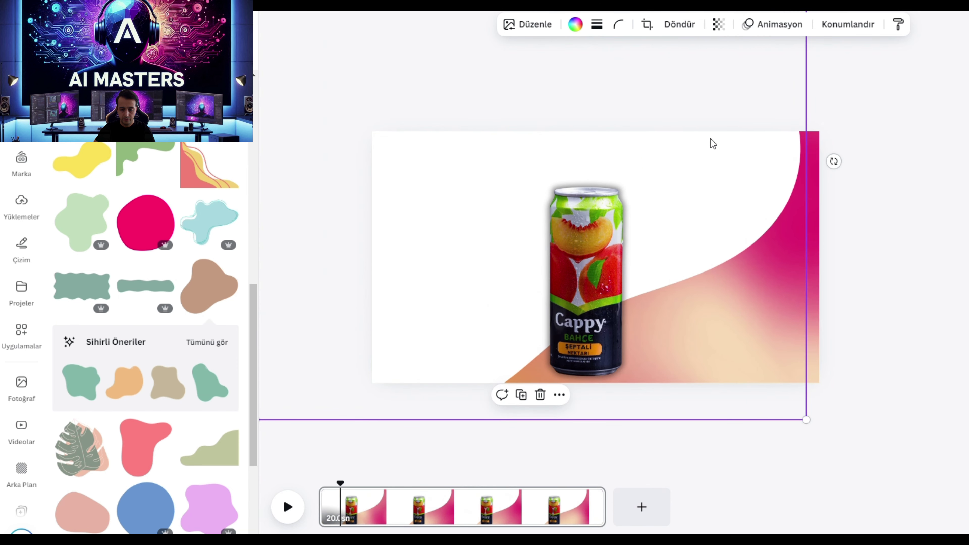
drag(711, 143, 739, 168)
- Rotate the blob about 43° and adjust it so a gradient wave shows below
drag(891, 183, 828, 448)
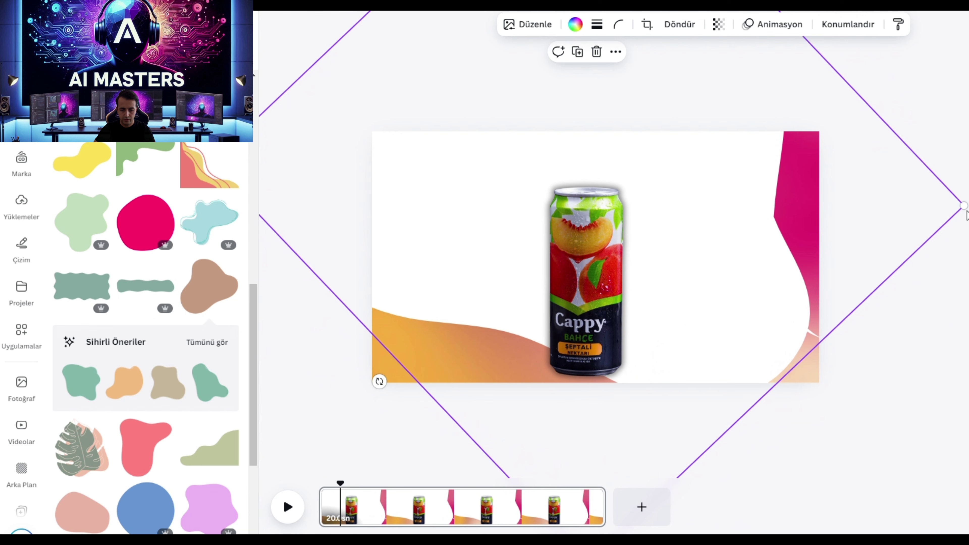
mouse_move(821, 296)
mouse_down()
mouse_move(827, 92)
mouse_move(808, 146)
mouse_up()
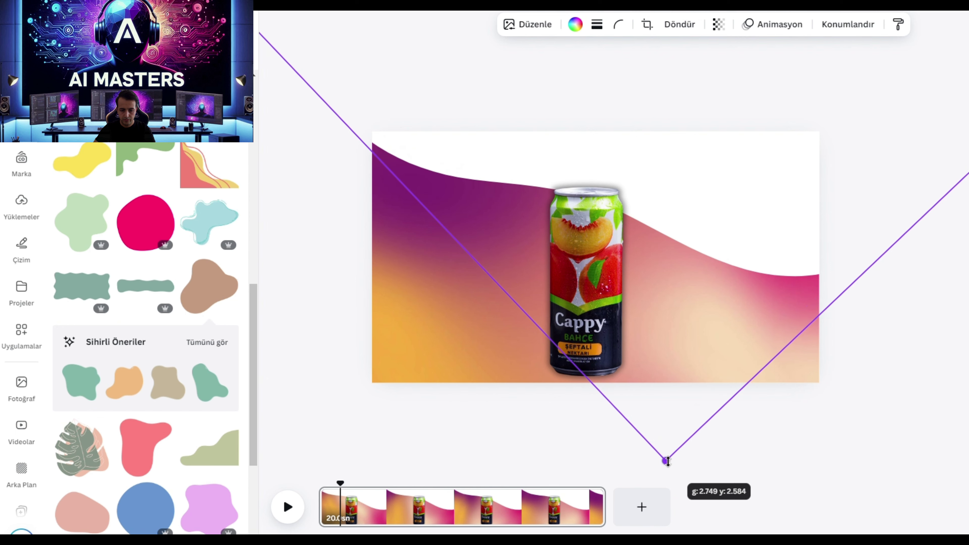
drag(663, 471, 666, 461)
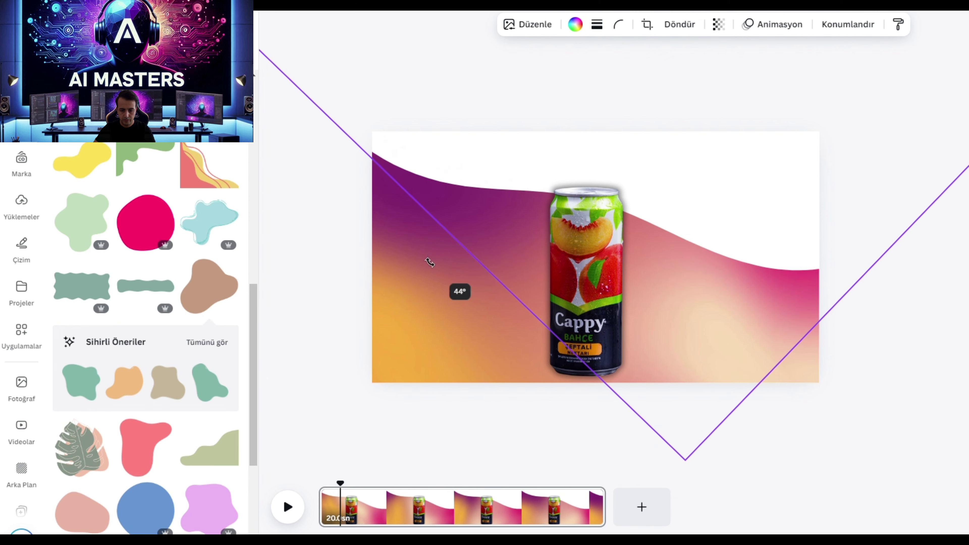
drag(424, 248, 434, 255)
drag(636, 201, 640, 209)
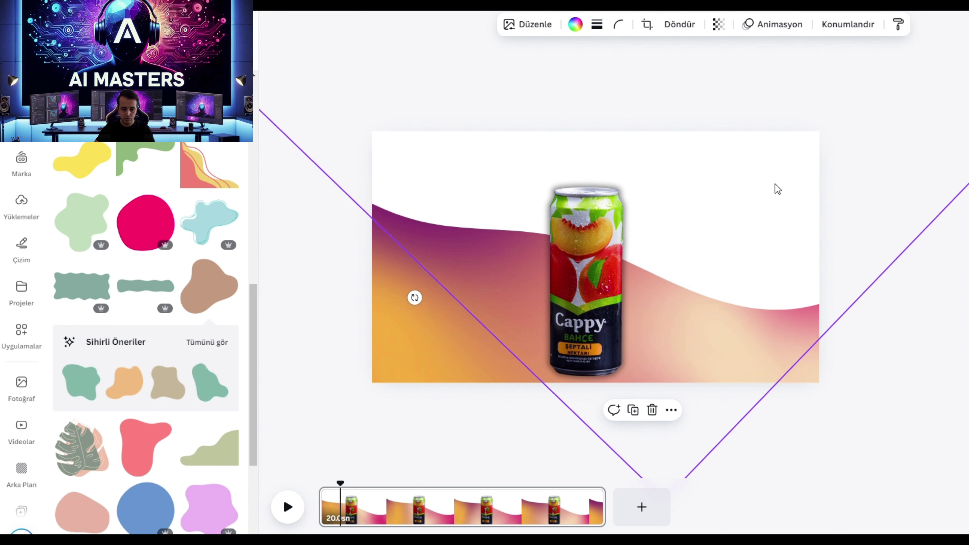
drag(774, 184, 779, 204)
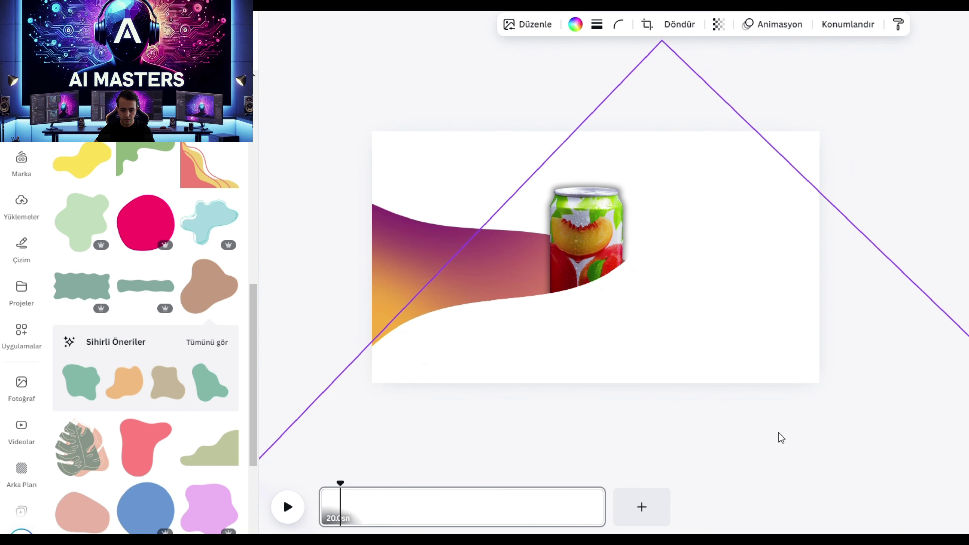
- Trim the white wave from its top, rotate it, and shift it up-right
drag(791, 429, 778, 435)
drag(663, 44, 664, 88)
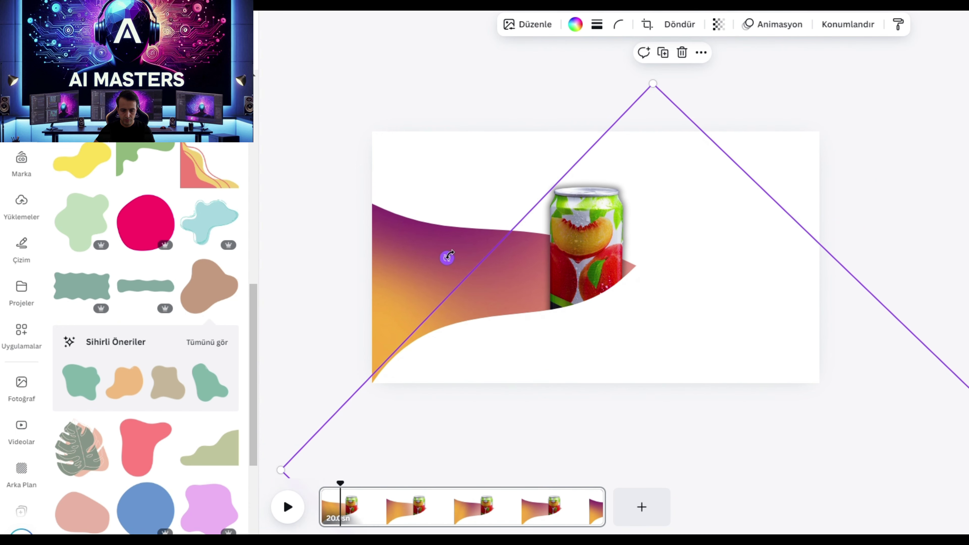
mouse_move(446, 257)
mouse_down()
mouse_move(483, 242)
mouse_move(502, 257)
mouse_up()
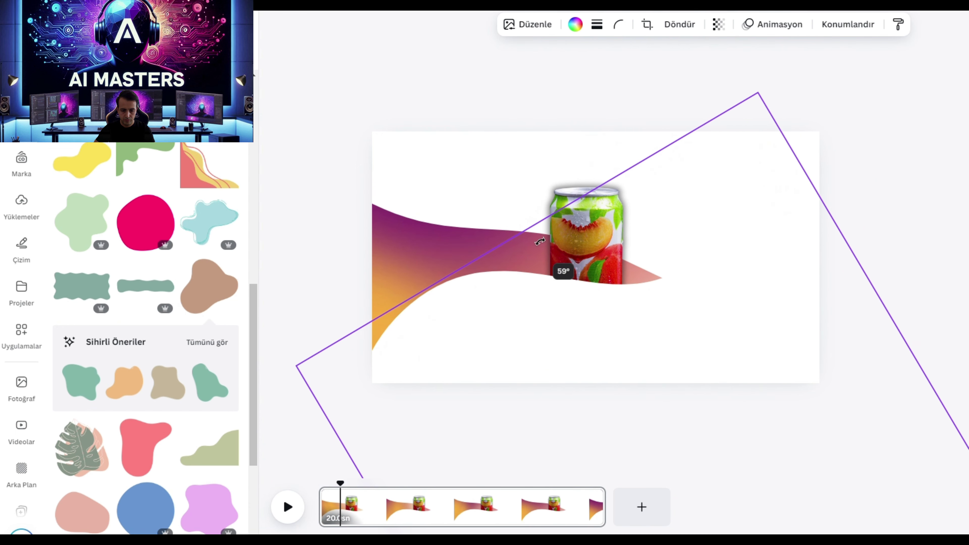
mouse_move(601, 346)
mouse_down()
mouse_move(725, 326)
mouse_move(664, 384)
mouse_move(677, 352)
mouse_up()
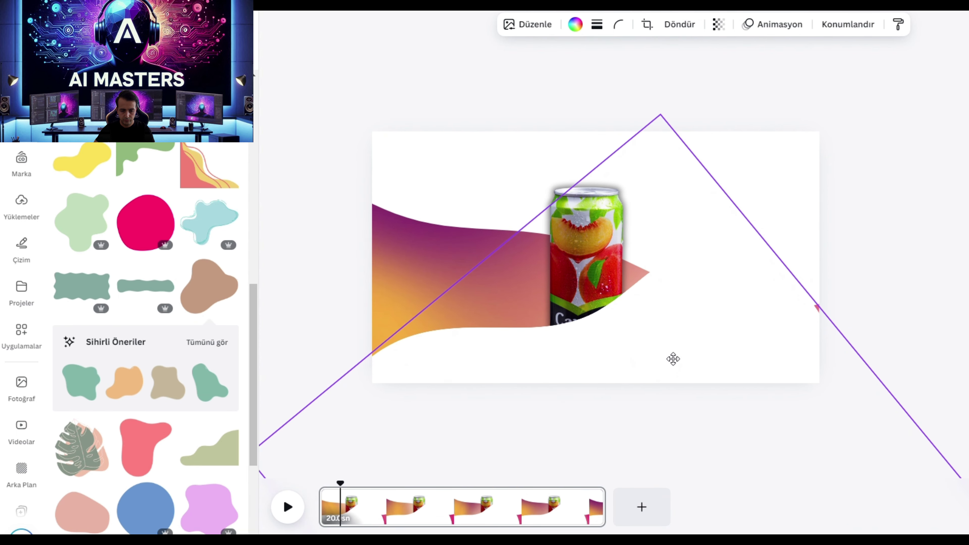
click(930, 151)
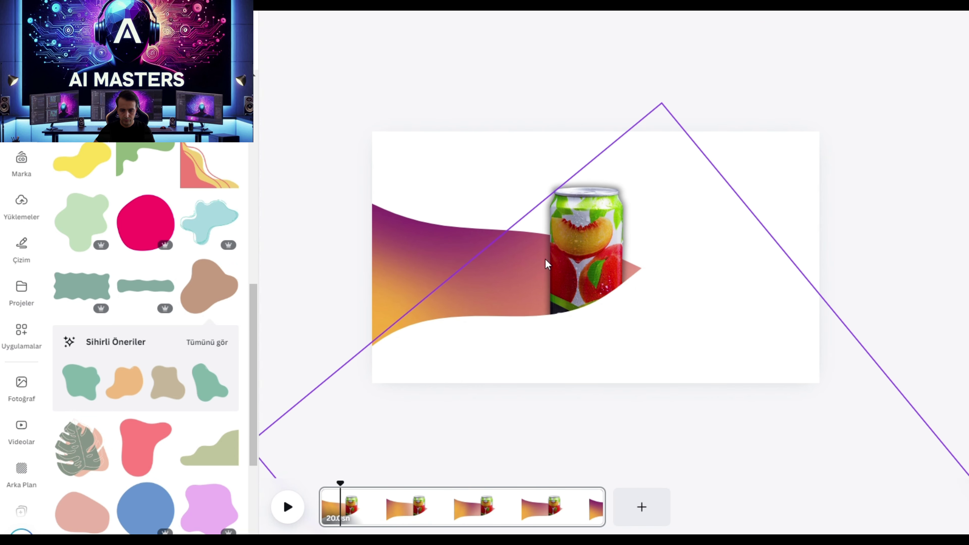
- Reposition and re-rotate the wave into a ribbon behind the can, then select the background video
mouse_move(778, 146)
mouse_down()
mouse_move(761, 121)
mouse_move(704, 116)
mouse_up()
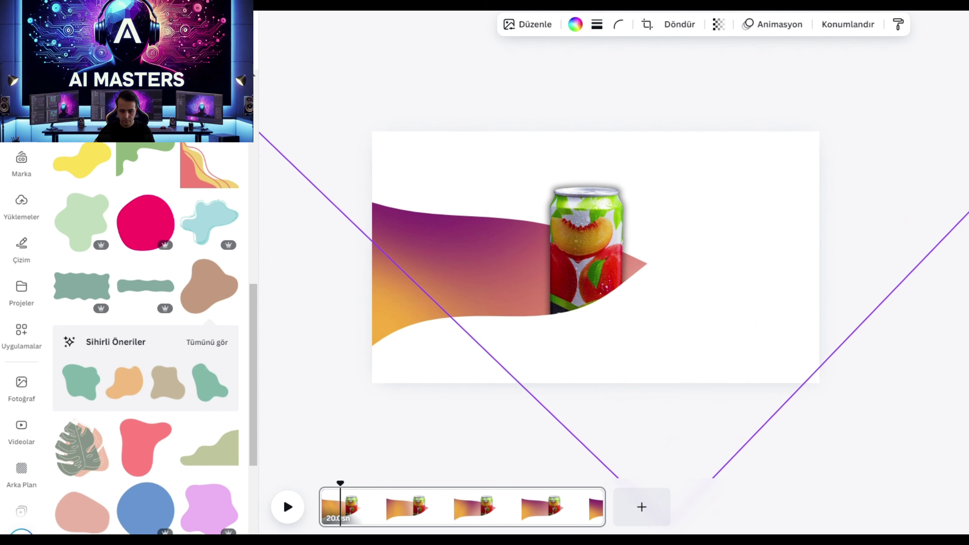
drag(717, 458, 677, 422)
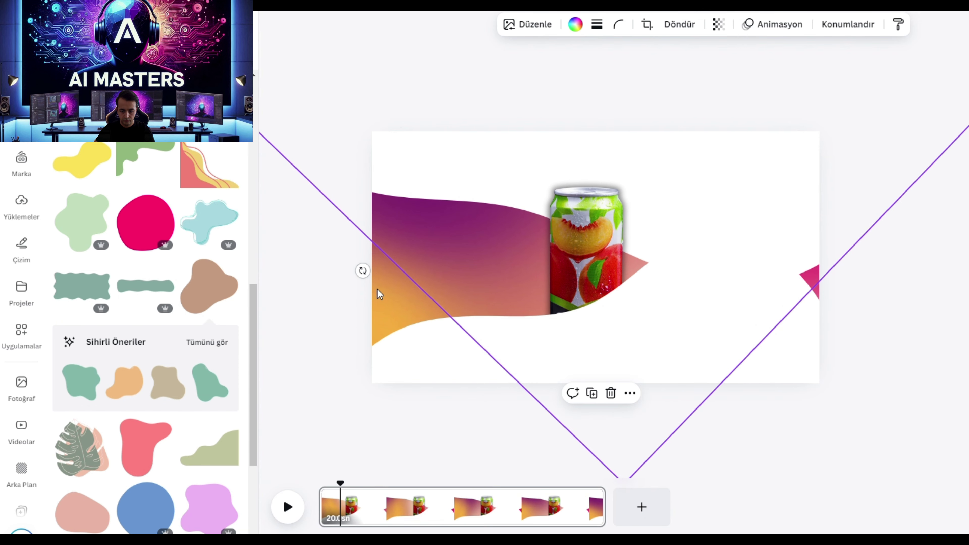
drag(362, 271, 309, 275)
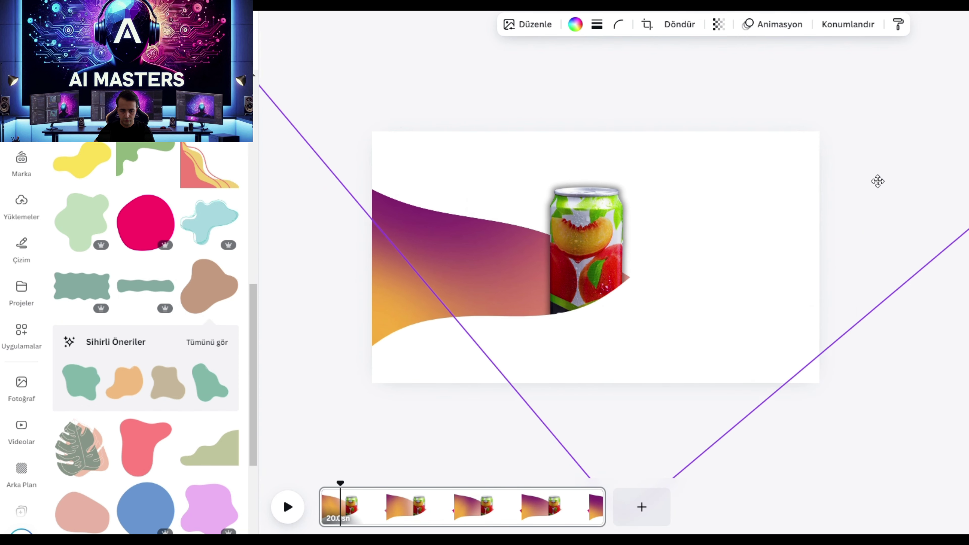
mouse_move(877, 181)
mouse_down()
mouse_move(897, 140)
mouse_move(892, 156)
mouse_up()
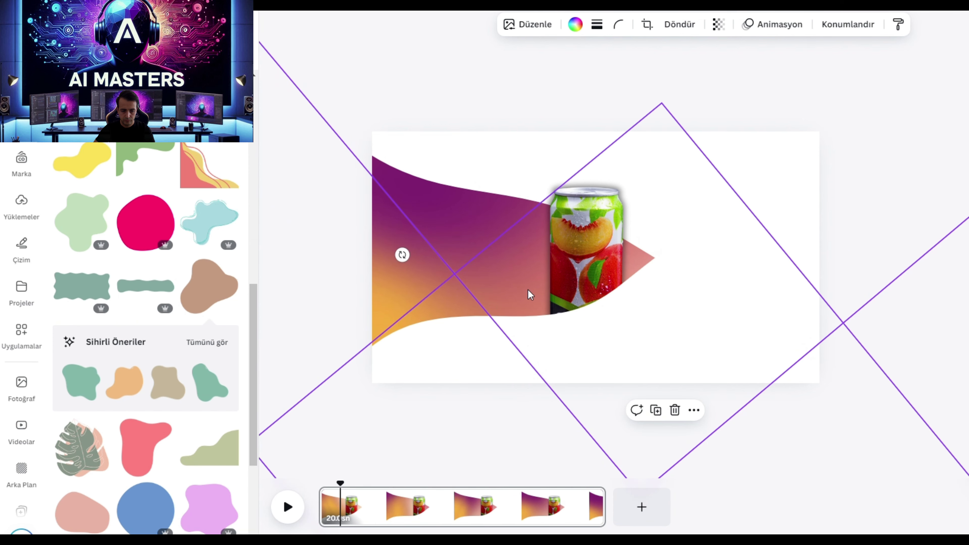
click(321, 267)
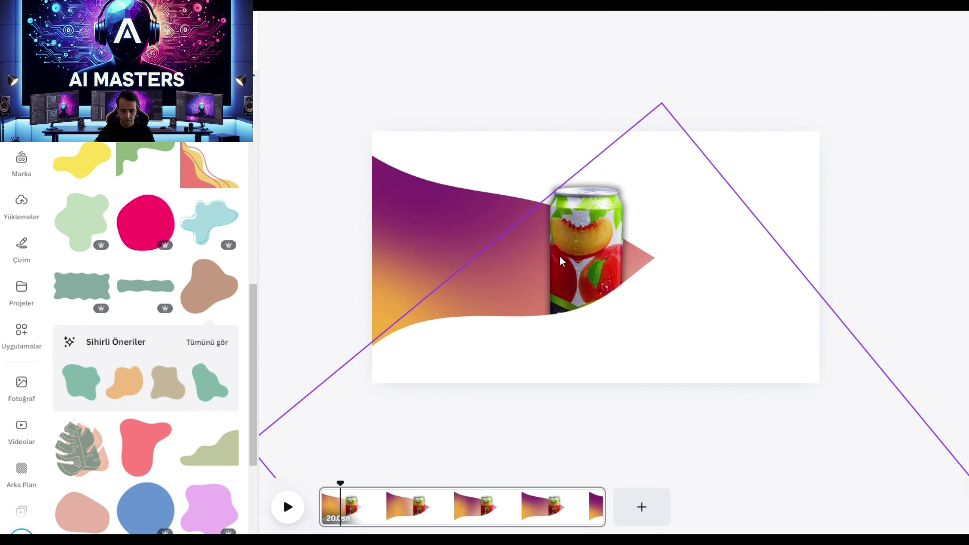
click(571, 233)
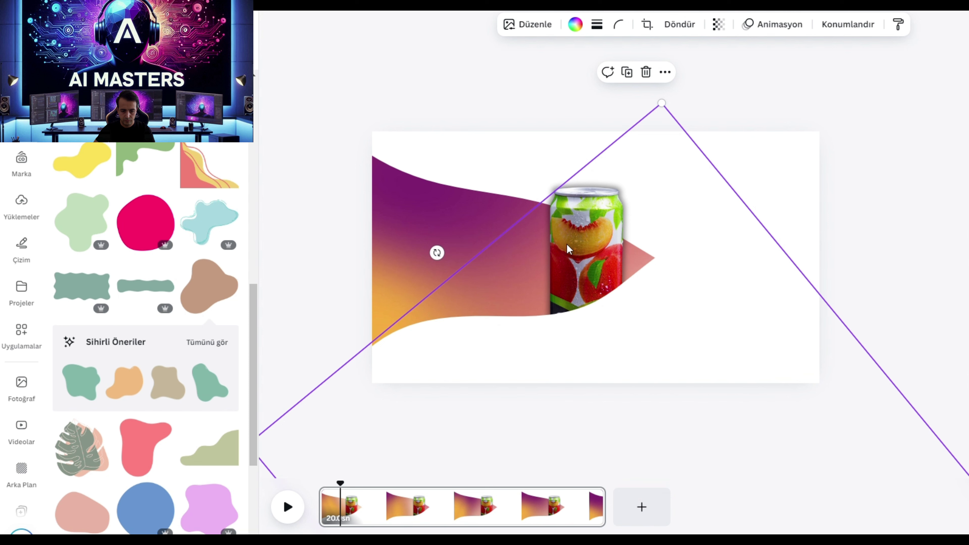
click(416, 255)
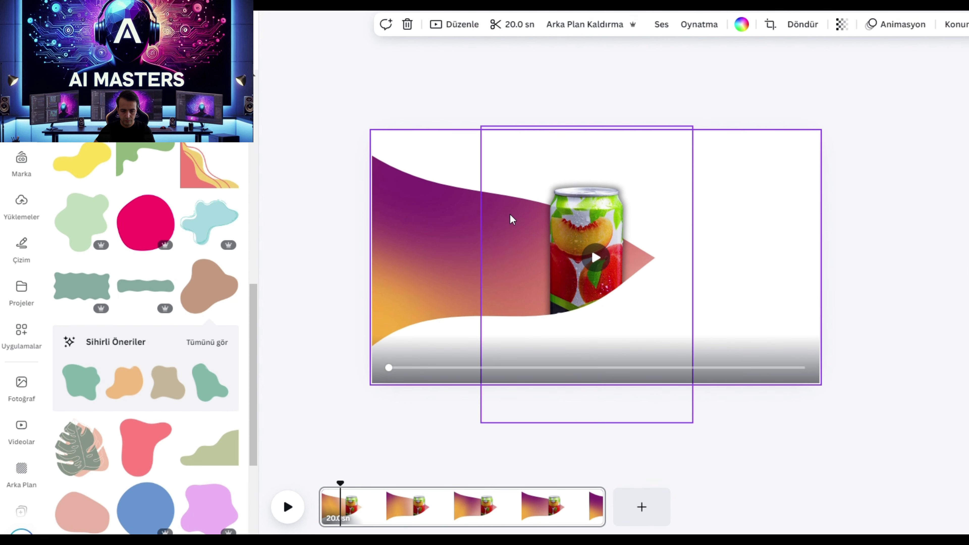
- Move the juice can below the page and add a paragraph text box on the ribbon
click(528, 221)
drag(512, 223, 520, 342)
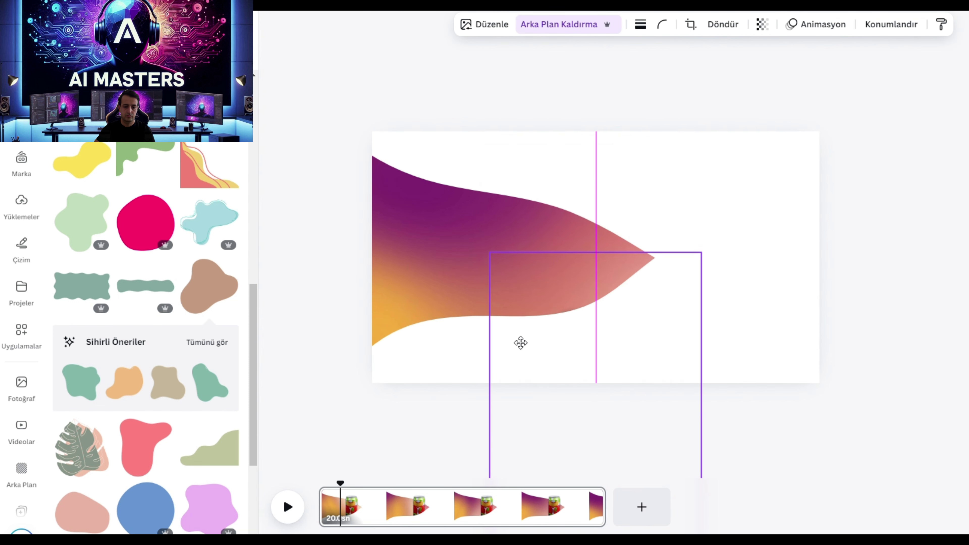
click(313, 247)
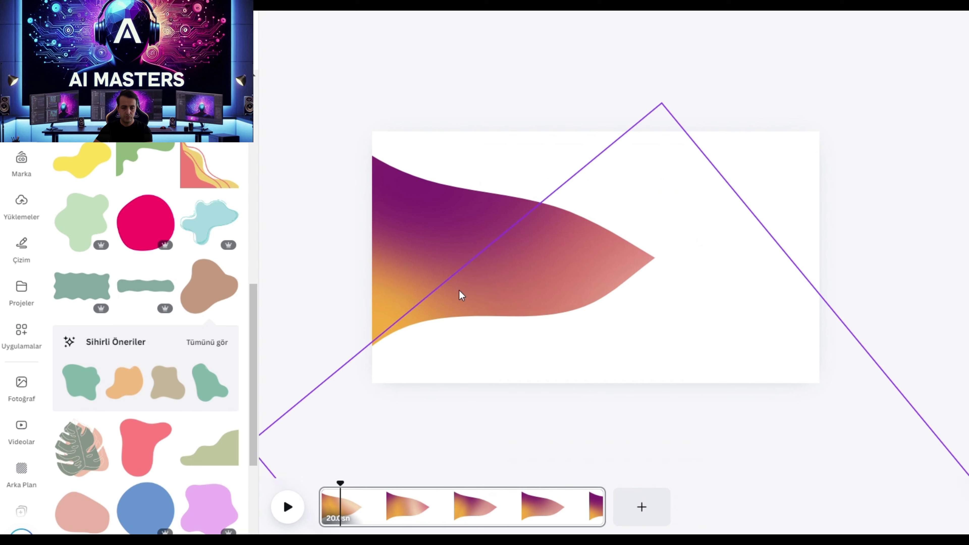
click(391, 252)
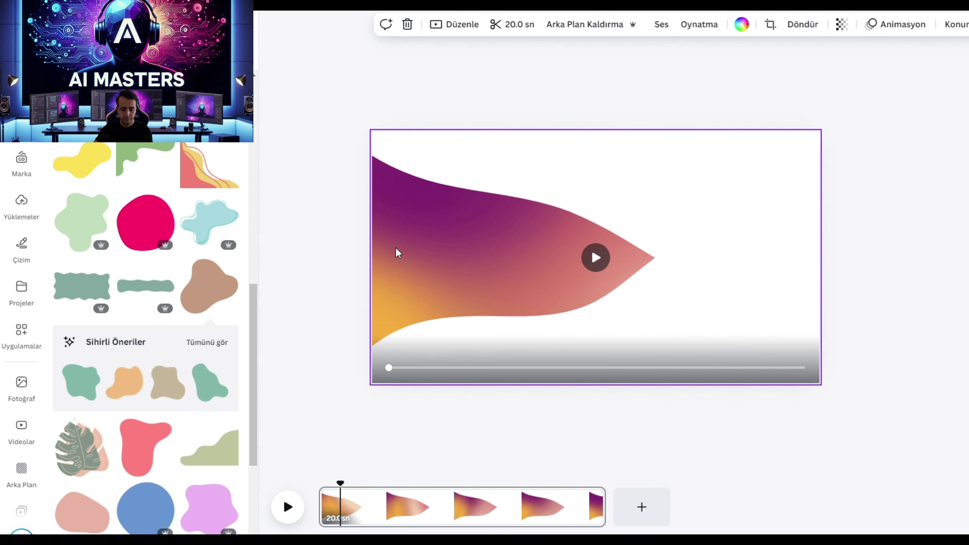
key(t)
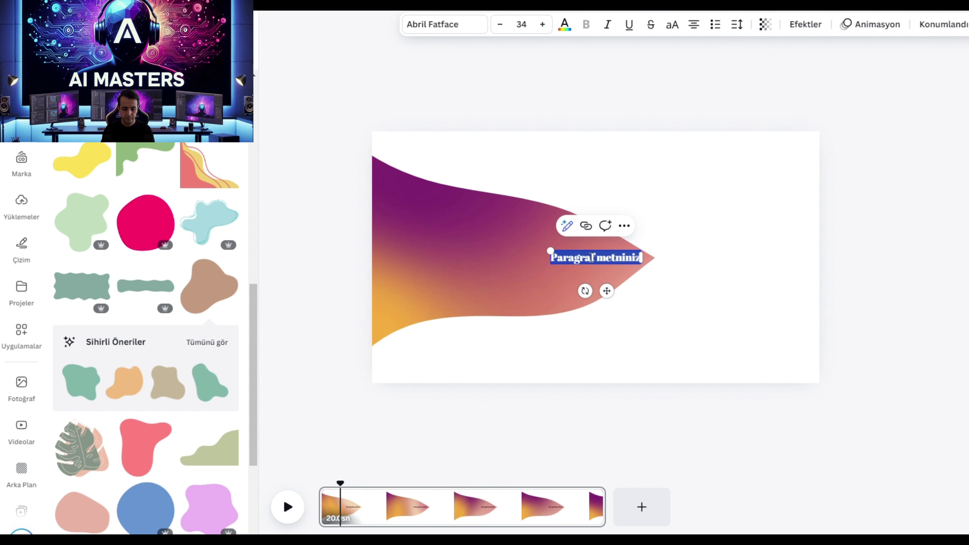
- Replace the placeholder with 'ŞEFTALİ MEYVE SUYU', move it up-left, and widen its box
key(BackSpace)
text(ŞEFTALİ MEYVE SUYU)
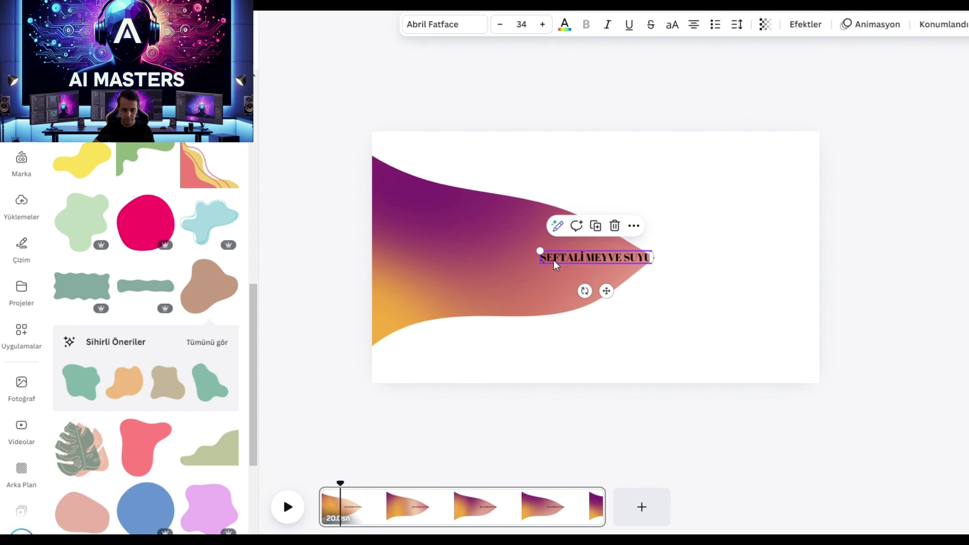
drag(562, 258, 434, 228)
drag(521, 229, 532, 229)
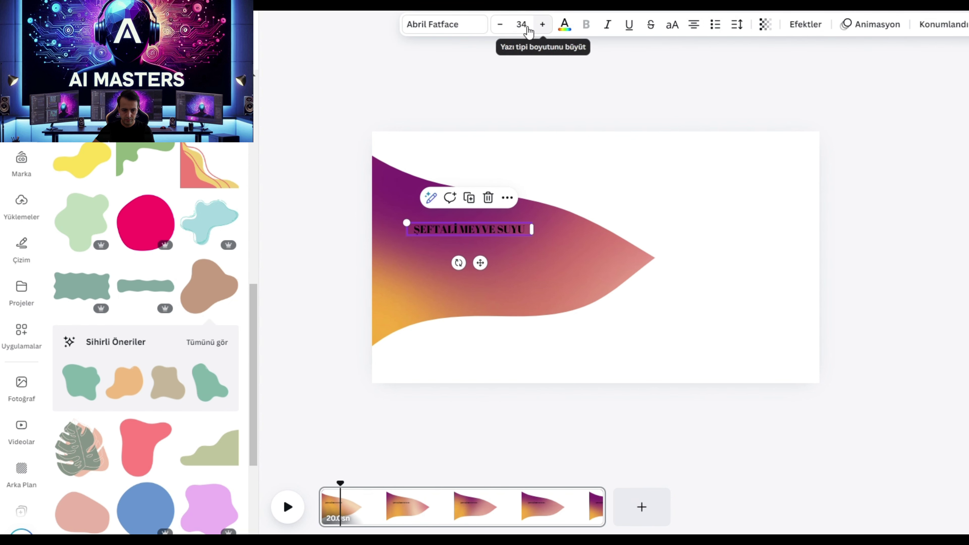
click(466, 30)
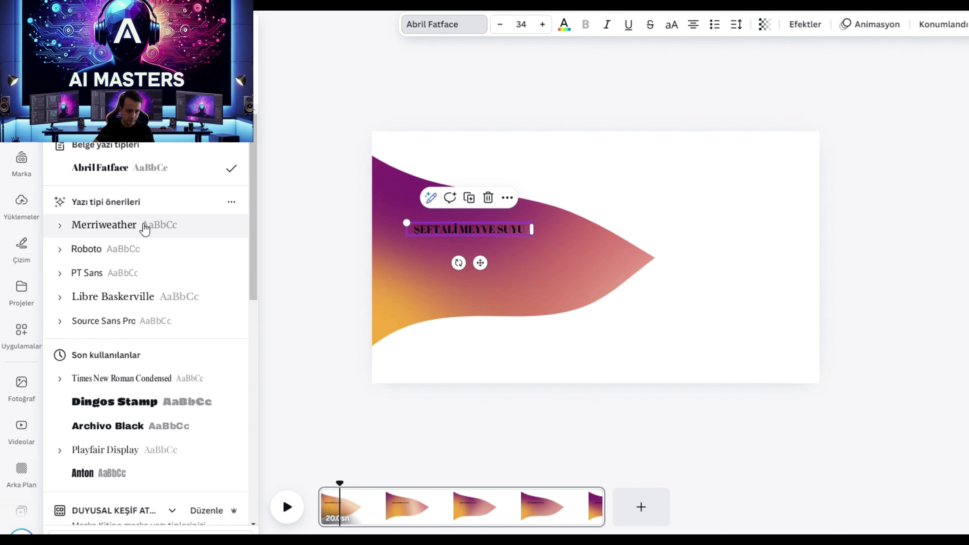
- Set the heading to Roboto at 61,1, break it before MEYVE, and centre it on the wave
click(136, 247)
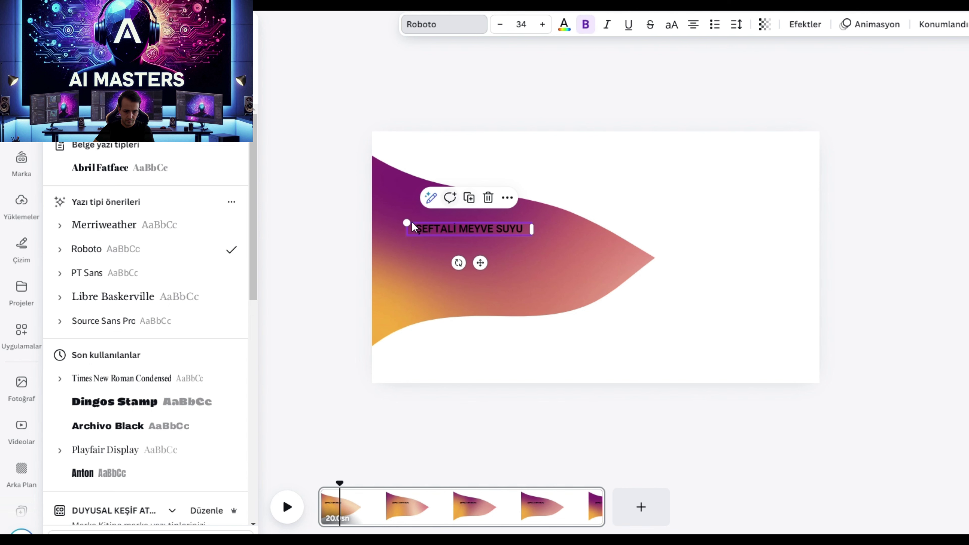
drag(399, 221, 307, 222)
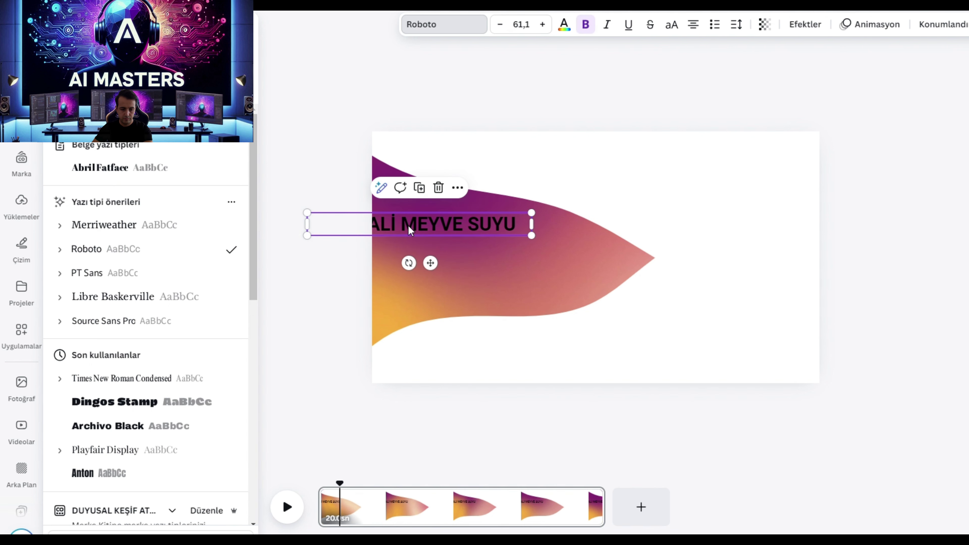
key(Return)
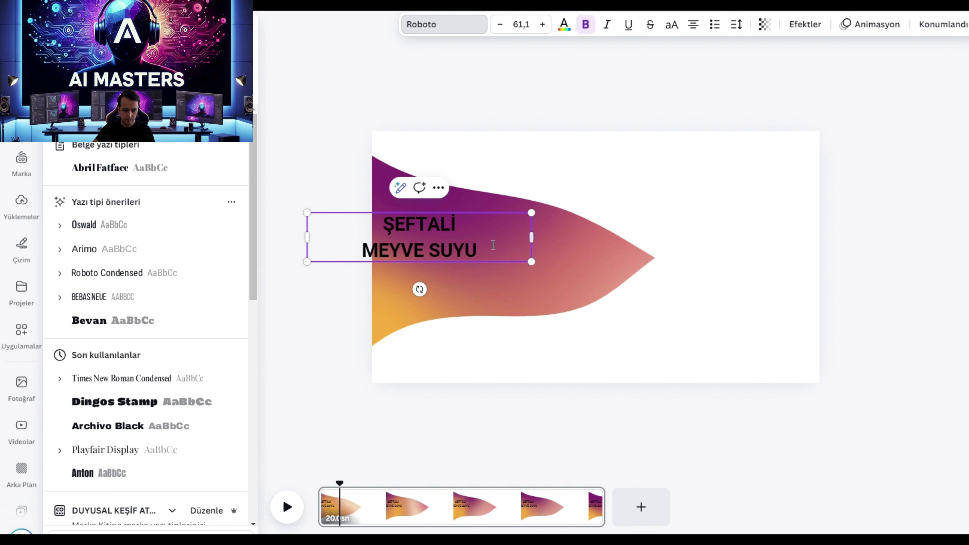
click(403, 239)
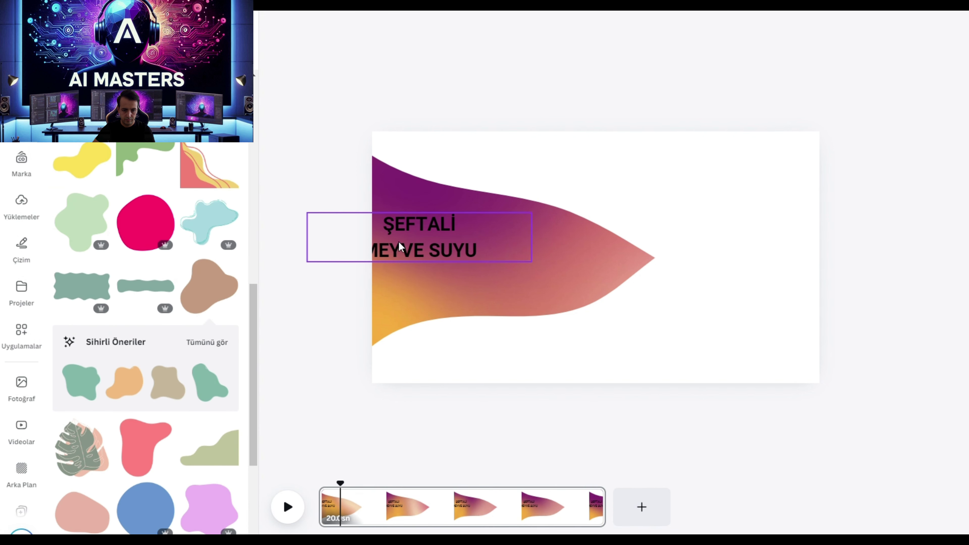
drag(398, 241, 463, 255)
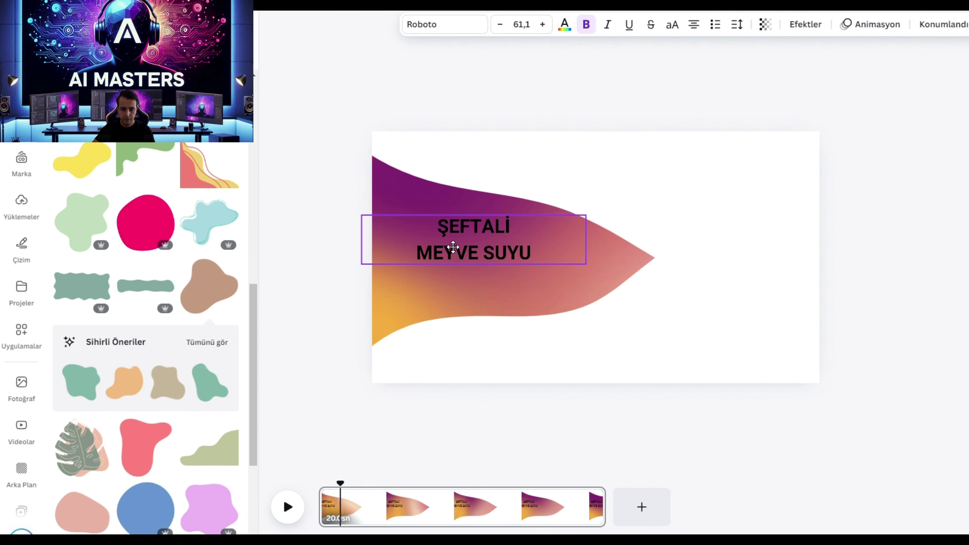
- Make the heading white, narrow its box, and enlarge it to 86,9 on the ribbon
click(564, 25)
click(134, 125)
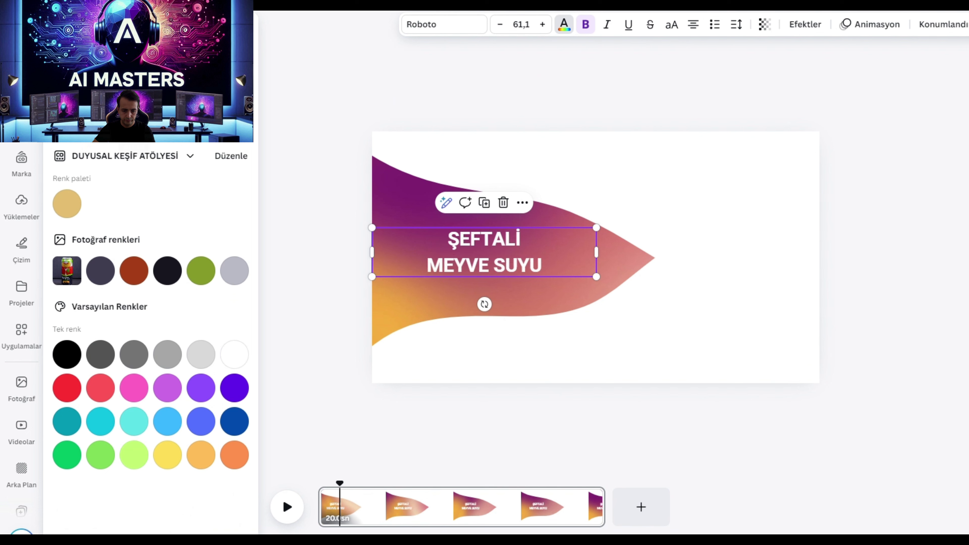
mouse_move(596, 253)
mouse_down()
mouse_move(495, 258)
mouse_move(546, 298)
mouse_up()
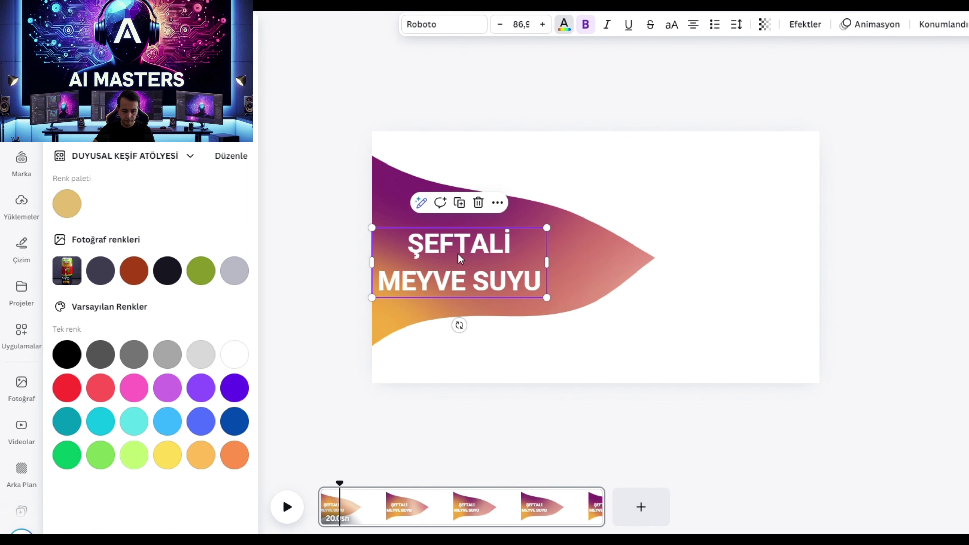
drag(454, 256, 472, 251)
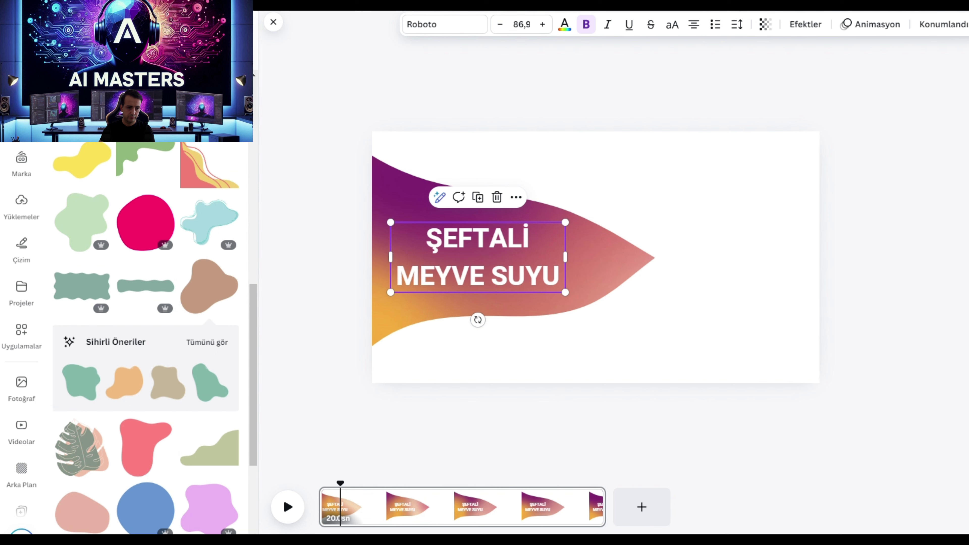
- Search Elements for 'ŞEFTA', add a peach illustration, and enlarge it partly past the page's right edge
key(Return)
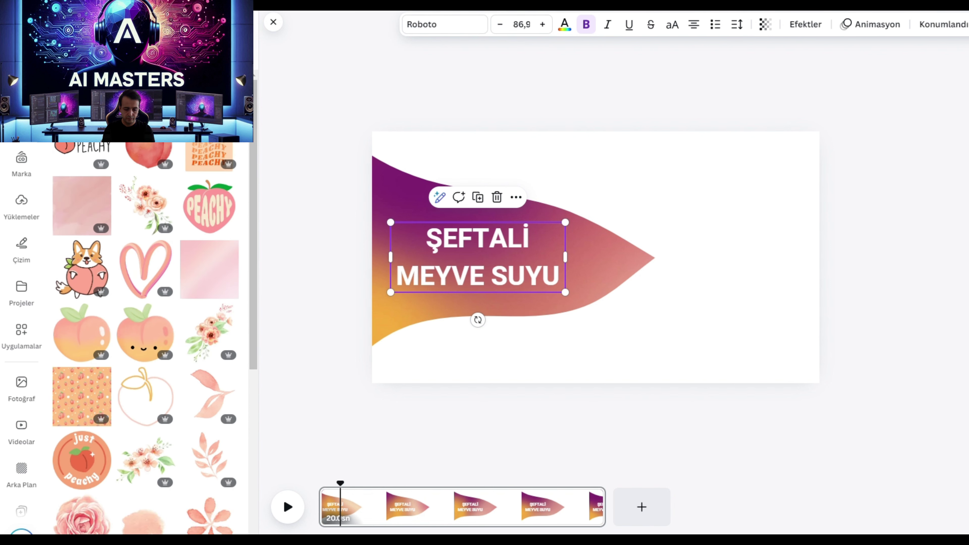
text(ŞEF)
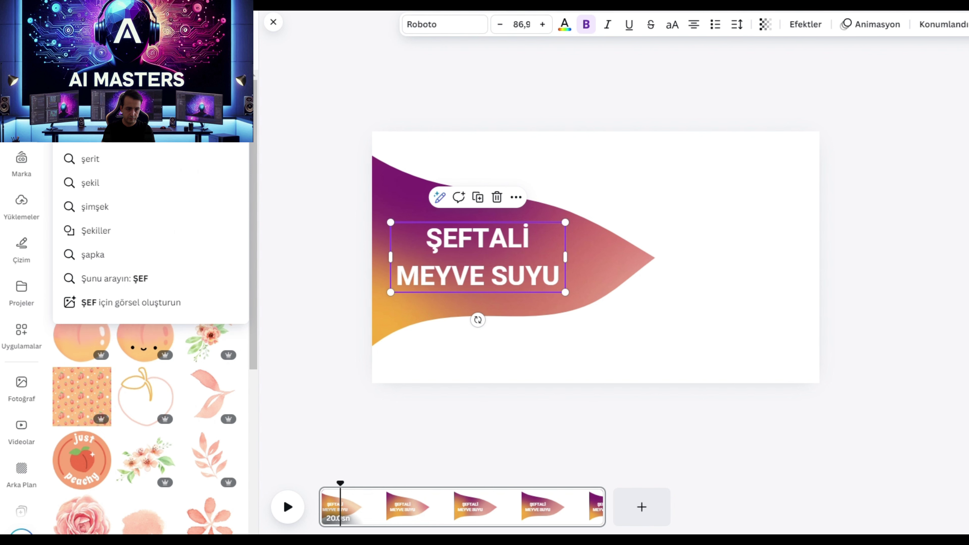
text(TALİ)
key(Return)
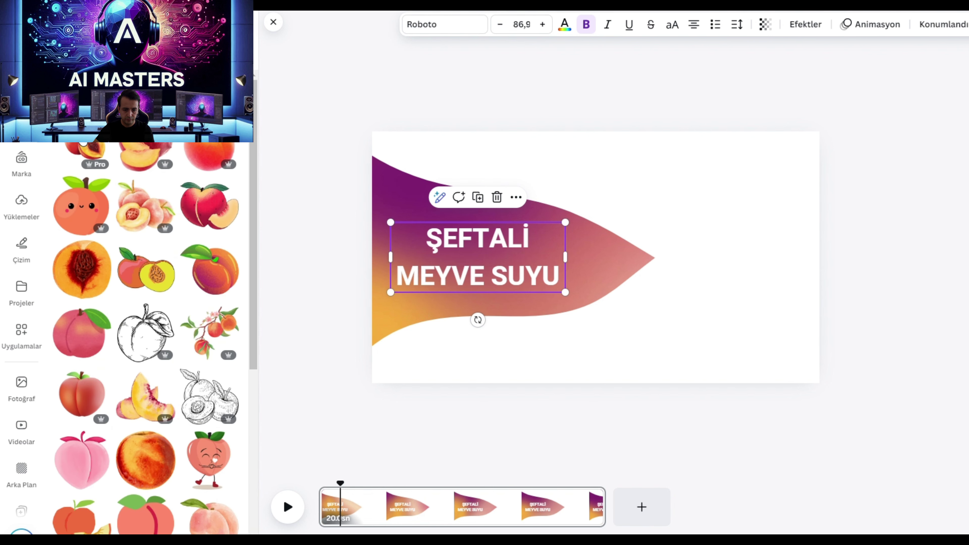
click(84, 153)
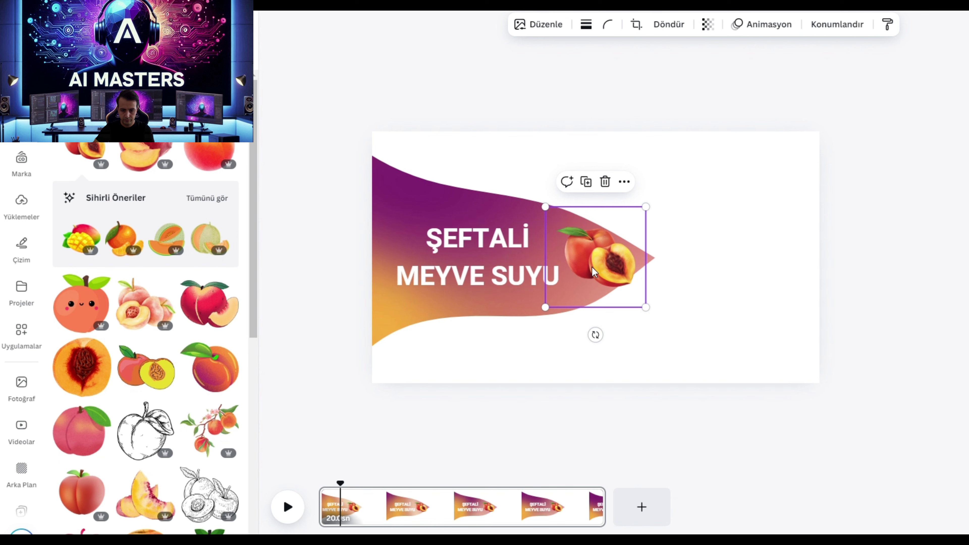
drag(594, 272, 737, 255)
mouse_move(788, 291)
mouse_down()
mouse_move(846, 385)
mouse_move(908, 411)
mouse_move(772, 249)
mouse_move(750, 269)
mouse_move(797, 260)
mouse_up()
- Give the peach a Sağa entrance animation with a leftward direction and maximum Hız
click(762, 24)
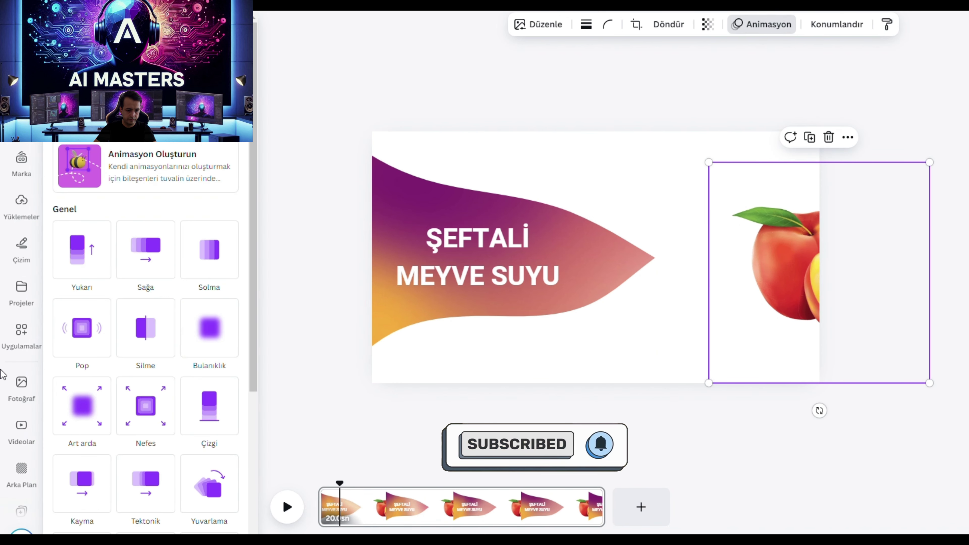
scroll(127, 302, down, 3)
scroll(152, 198, up, 2)
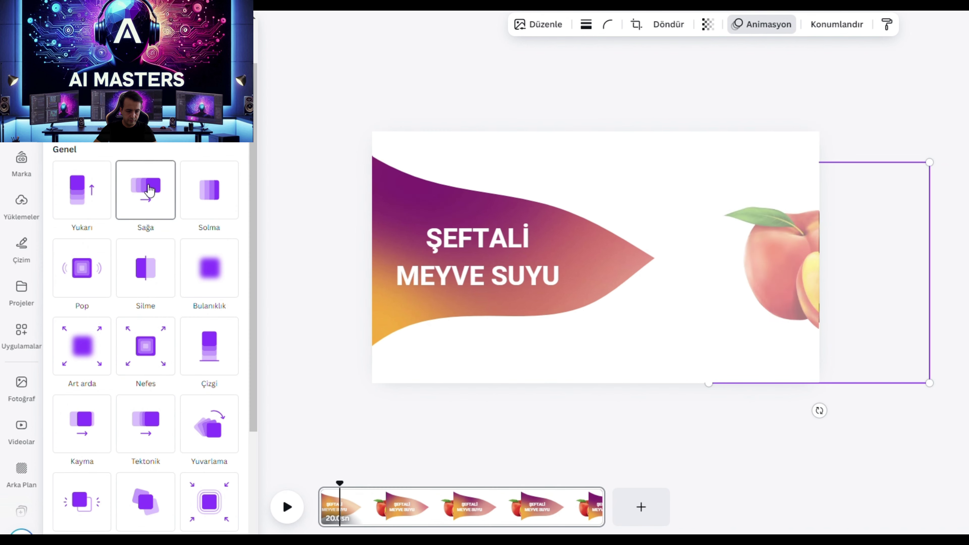
click(149, 190)
click(82, 383)
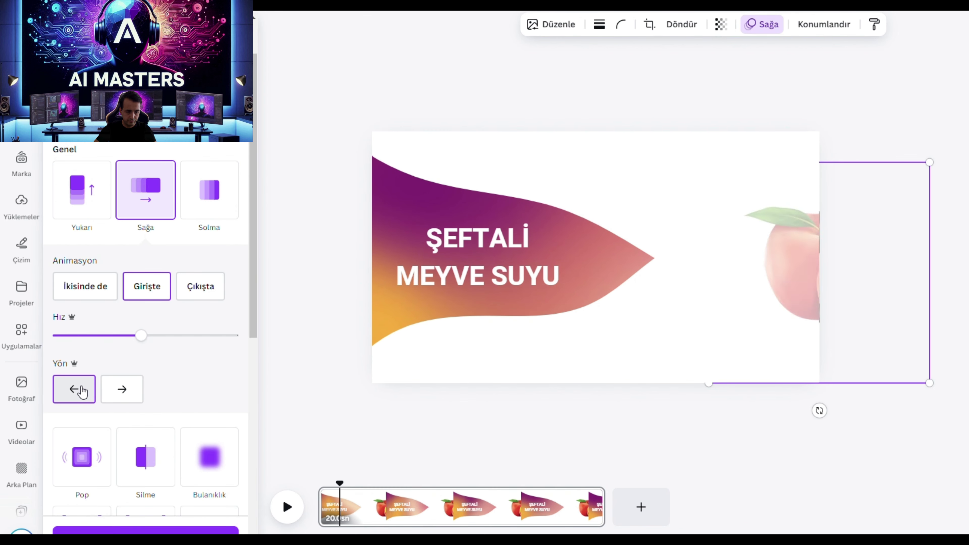
drag(146, 335, 234, 336)
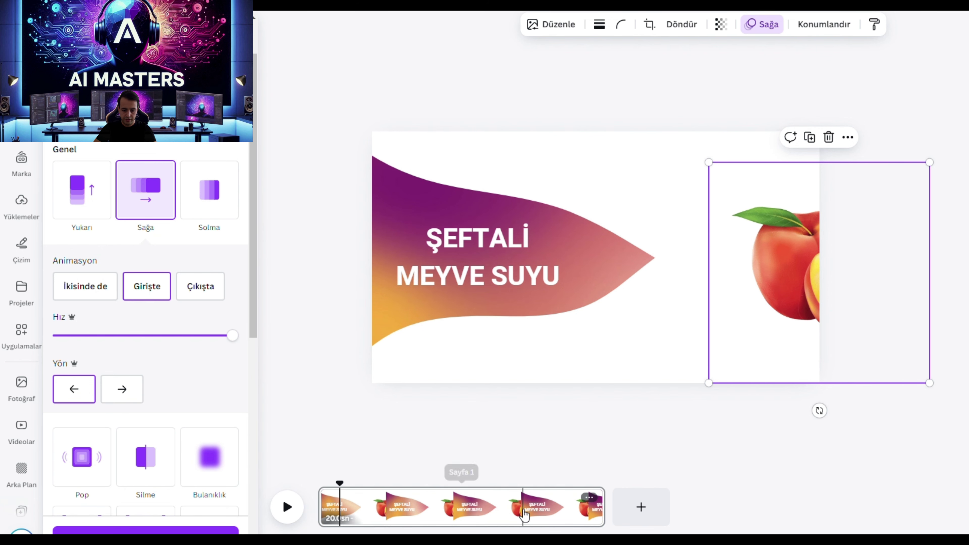
- Duplicate the page and trim the first page to about 3.4 seconds
right_click(519, 419)
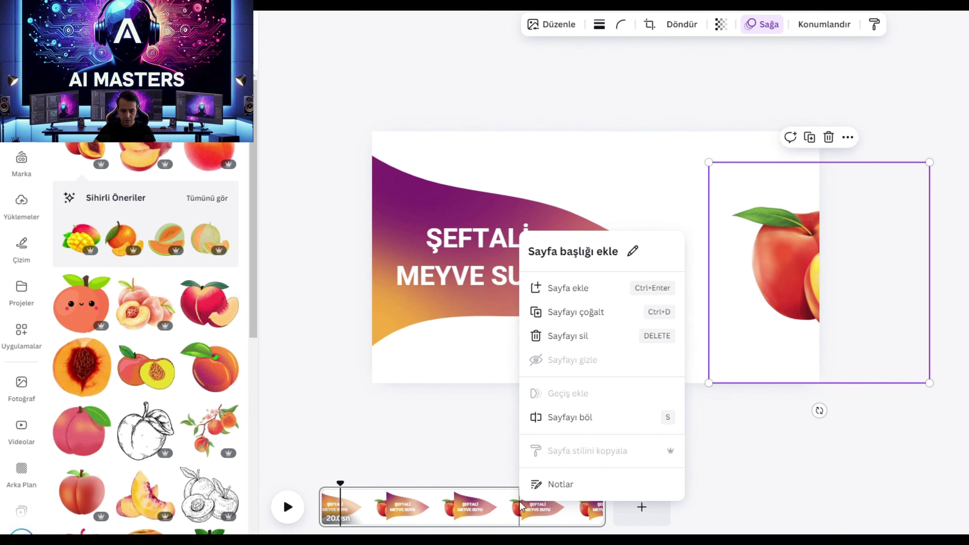
click(601, 262)
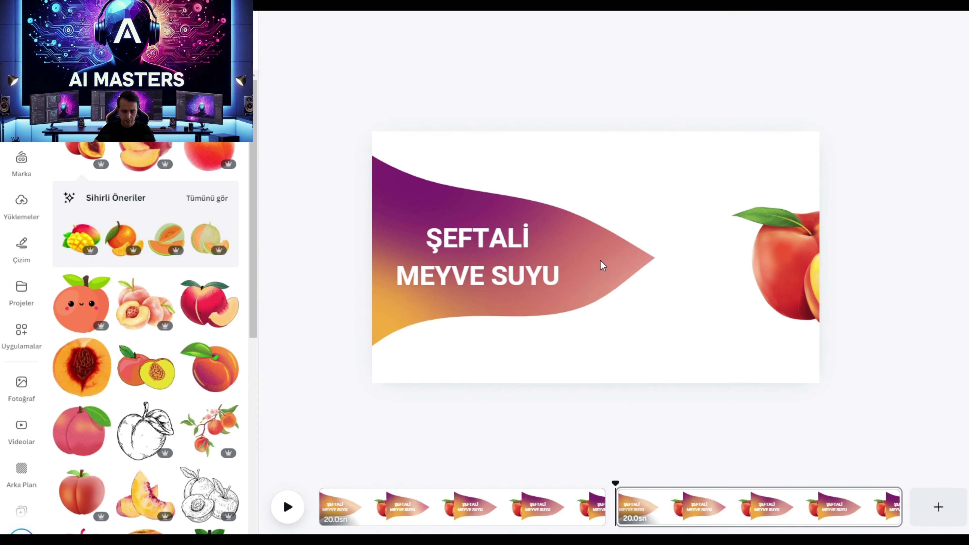
drag(600, 508, 363, 520)
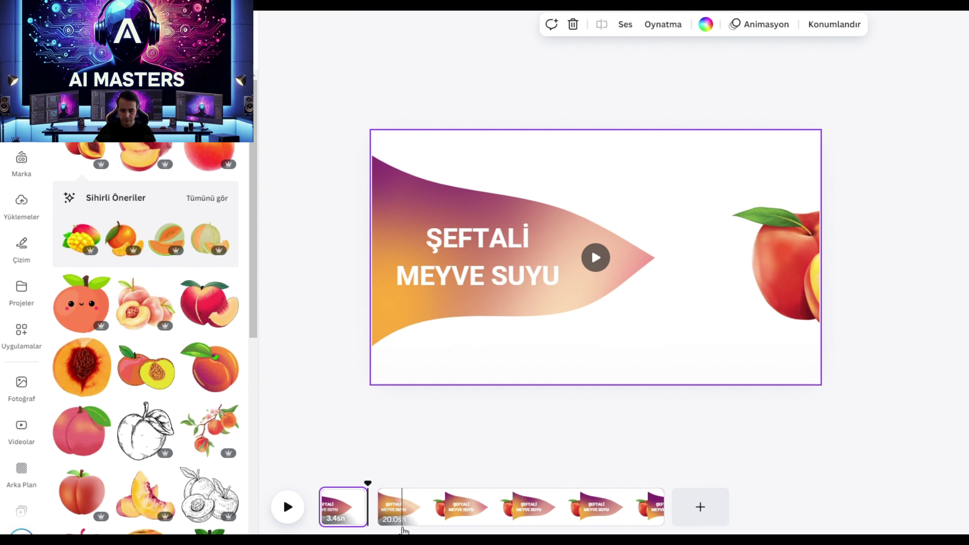
- On the second page, move the peach down toward the lower right
click(444, 507)
click(784, 290)
mouse_move(798, 277)
mouse_down()
mouse_move(724, 380)
mouse_move(687, 382)
mouse_up()
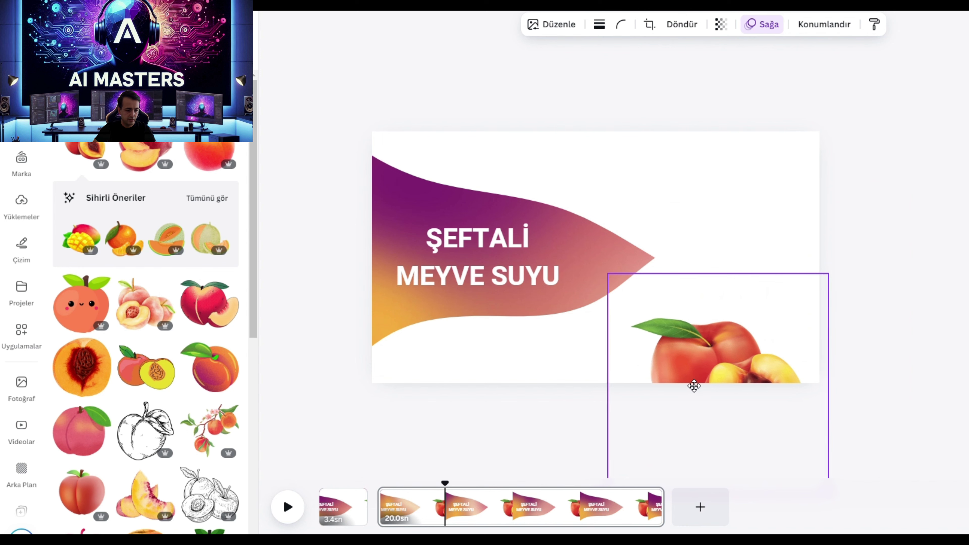
- Resize the second-page peach into the corner, animate it with max-speed Yukarı, and trim the page to 3.4 s
drag(687, 381, 708, 401)
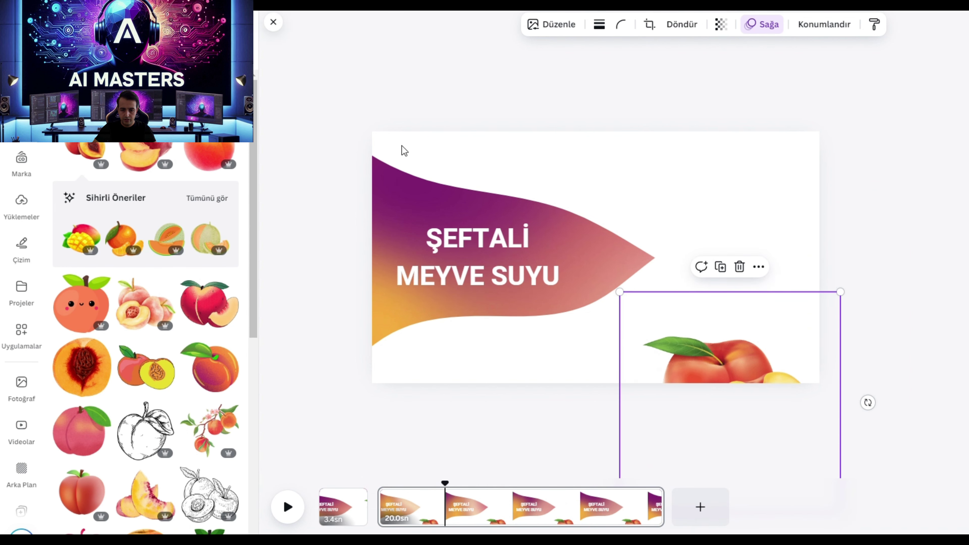
click(765, 28)
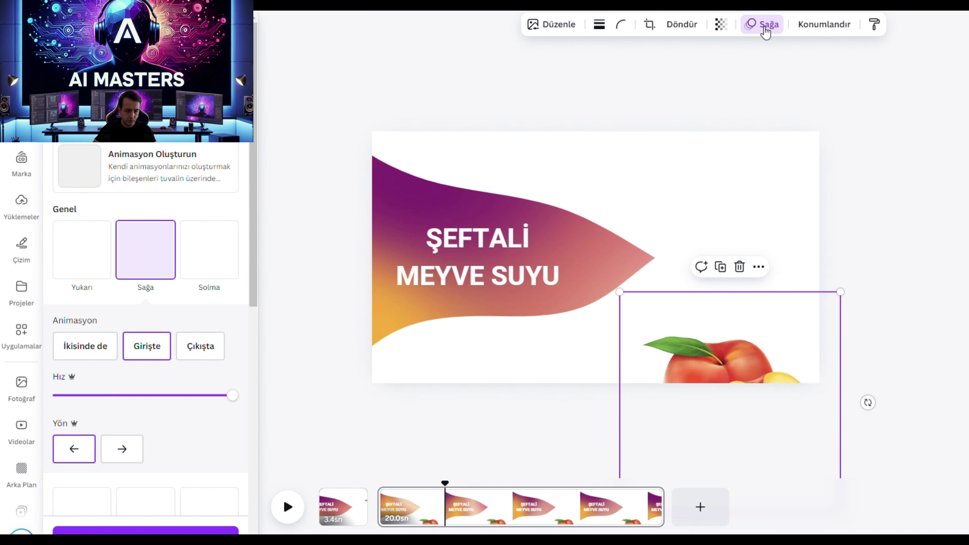
click(94, 251)
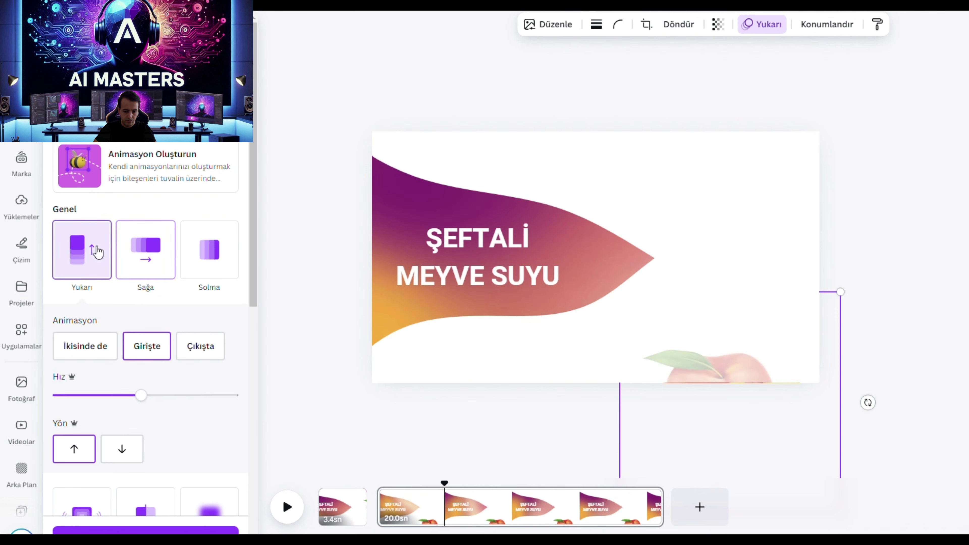
drag(789, 365, 783, 282)
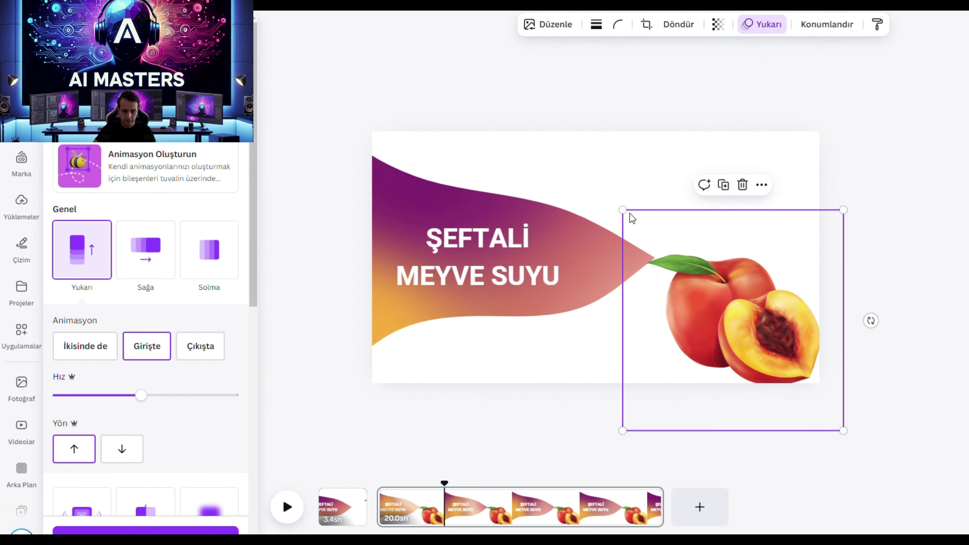
drag(629, 216, 709, 318)
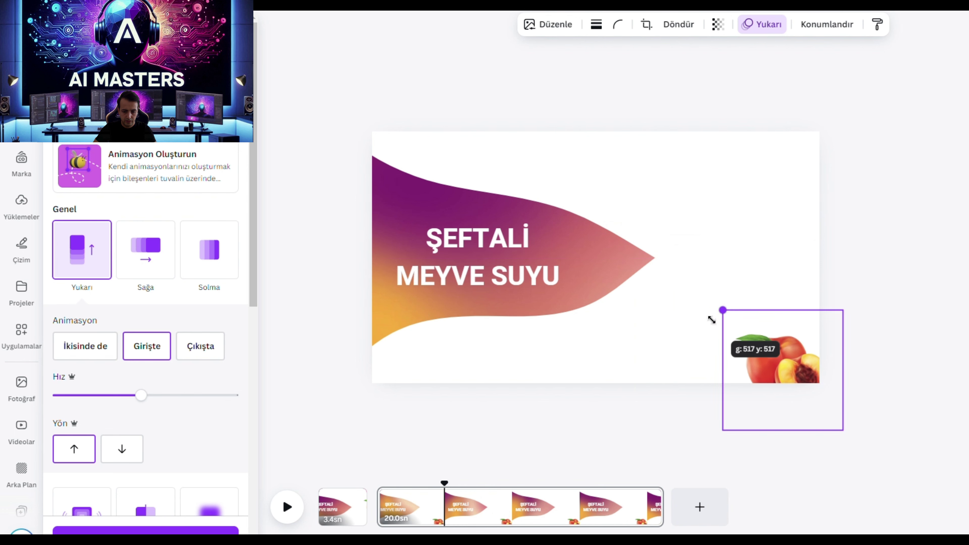
drag(774, 357, 751, 334)
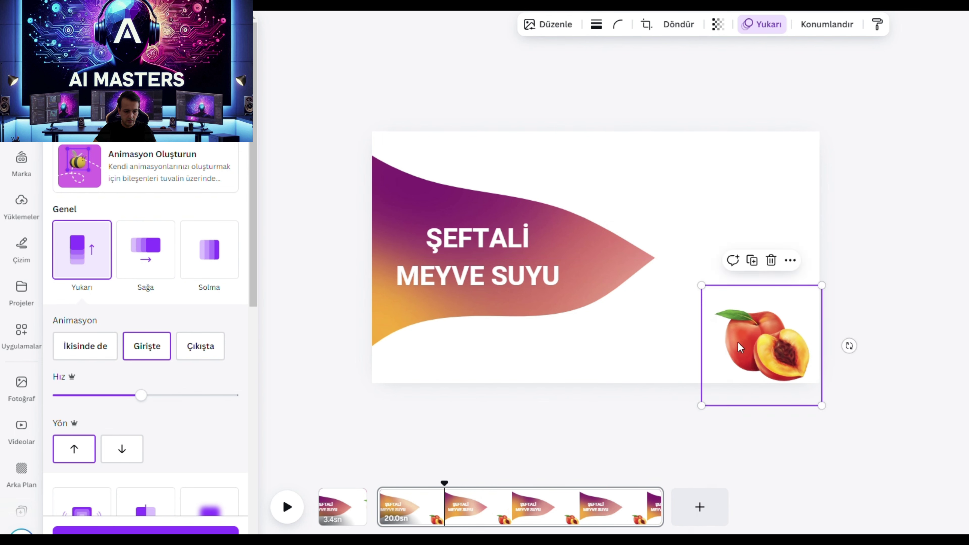
click(233, 395)
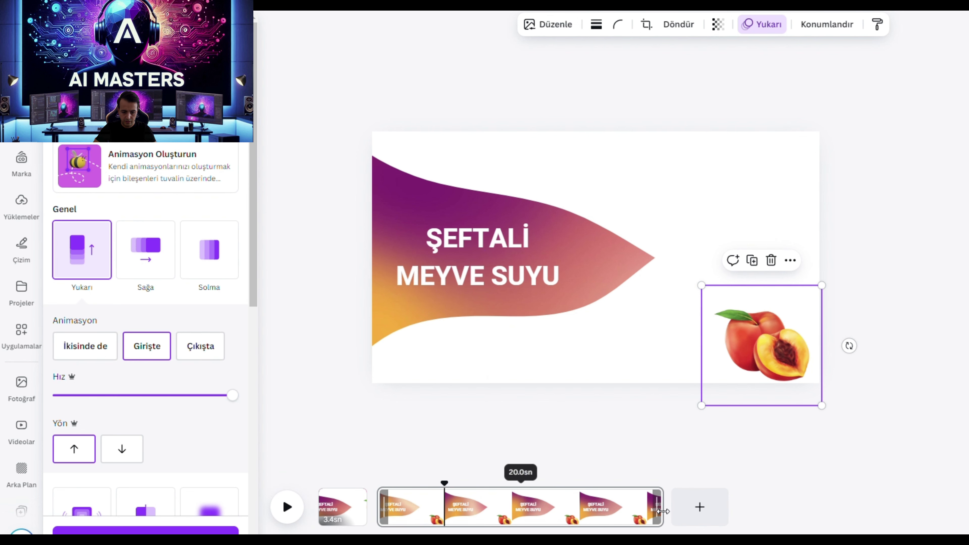
mouse_move(663, 512)
mouse_down()
mouse_move(417, 529)
mouse_move(427, 528)
mouse_up()
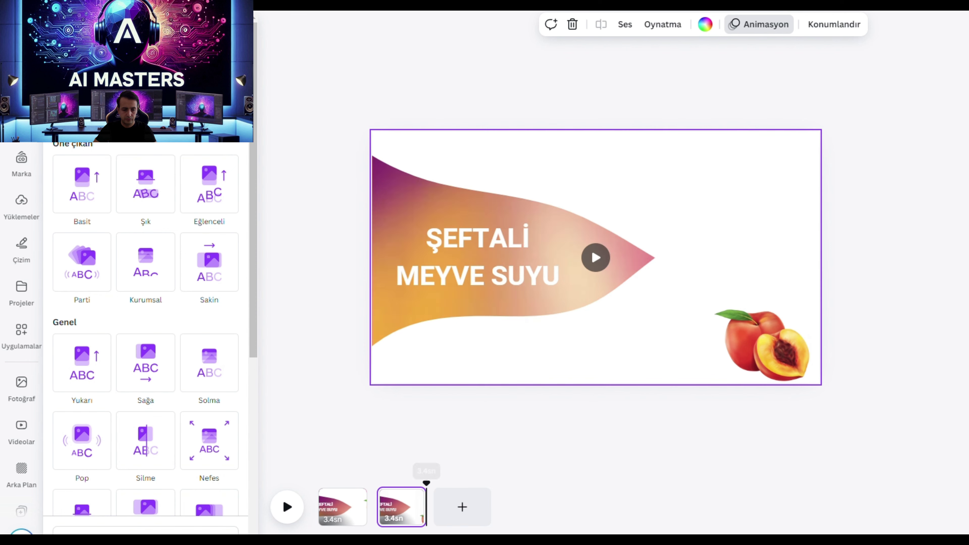
- Select the juice can from the Katmanları göster layer list and move it up beside the title
click(689, 201)
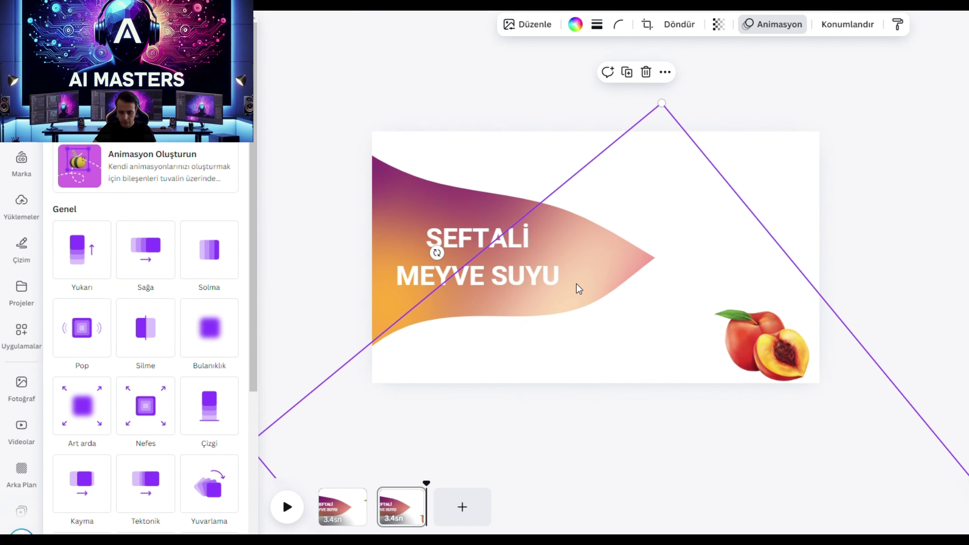
right_click(693, 306)
mouse_move(777, 356)
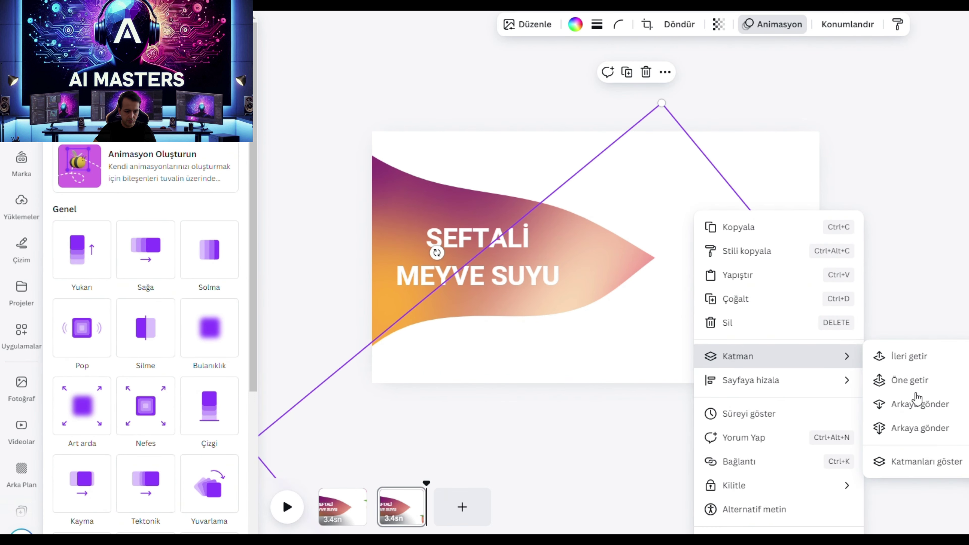
click(934, 462)
click(166, 245)
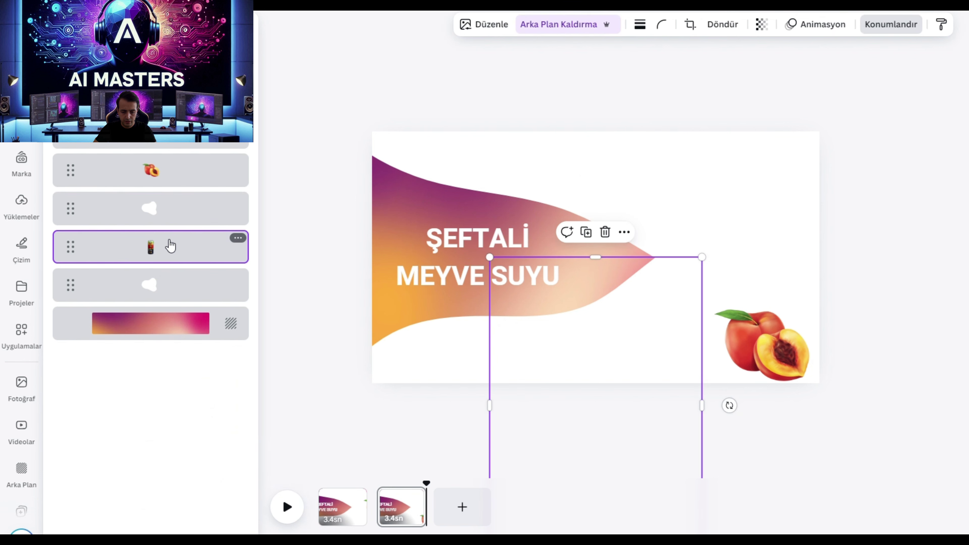
drag(599, 349, 612, 177)
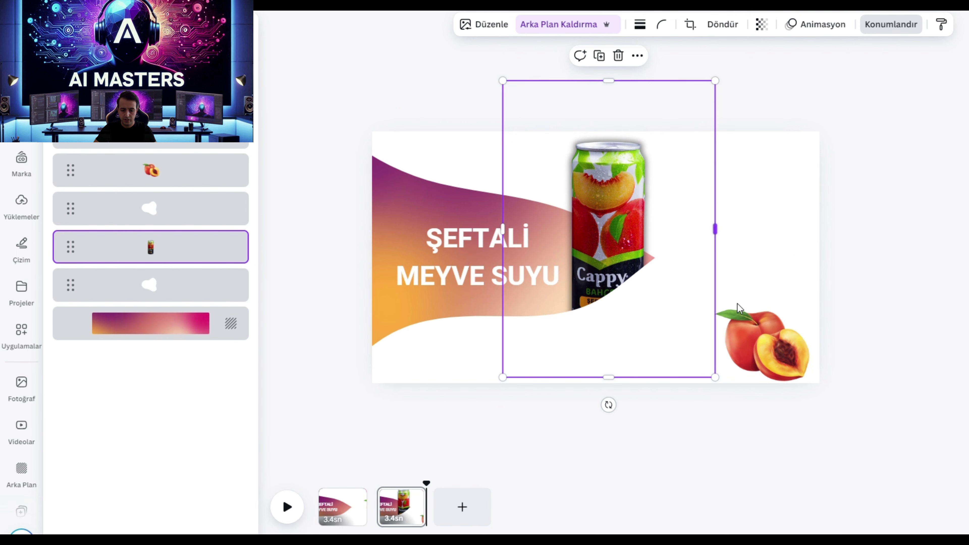
- Rotate and reposition the two white wave shapes, then move the title text lower
click(785, 175)
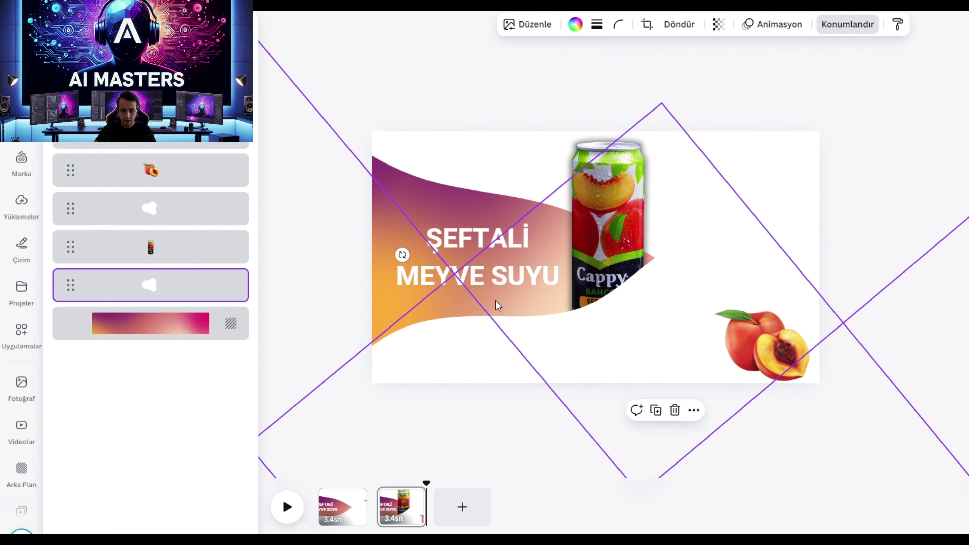
drag(402, 255, 504, 332)
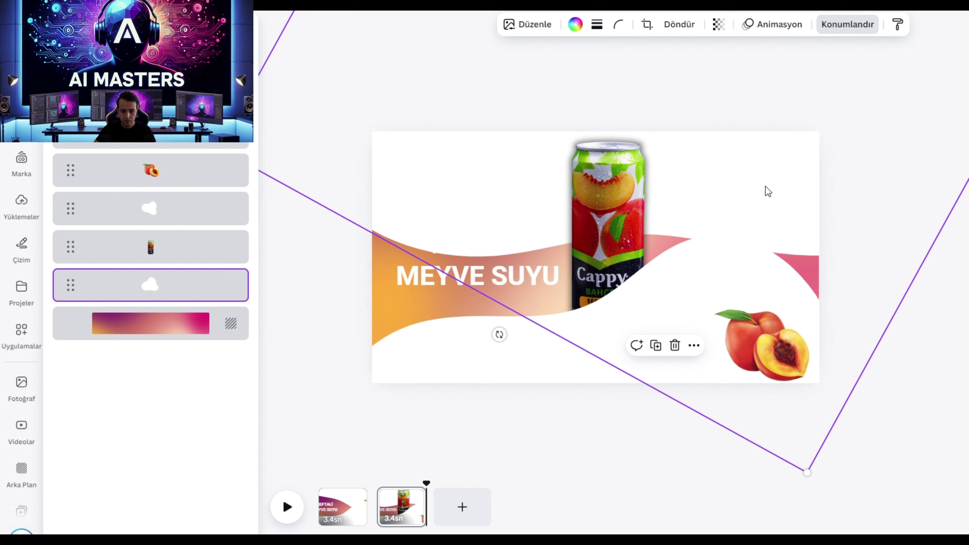
drag(763, 188, 763, 148)
click(736, 274)
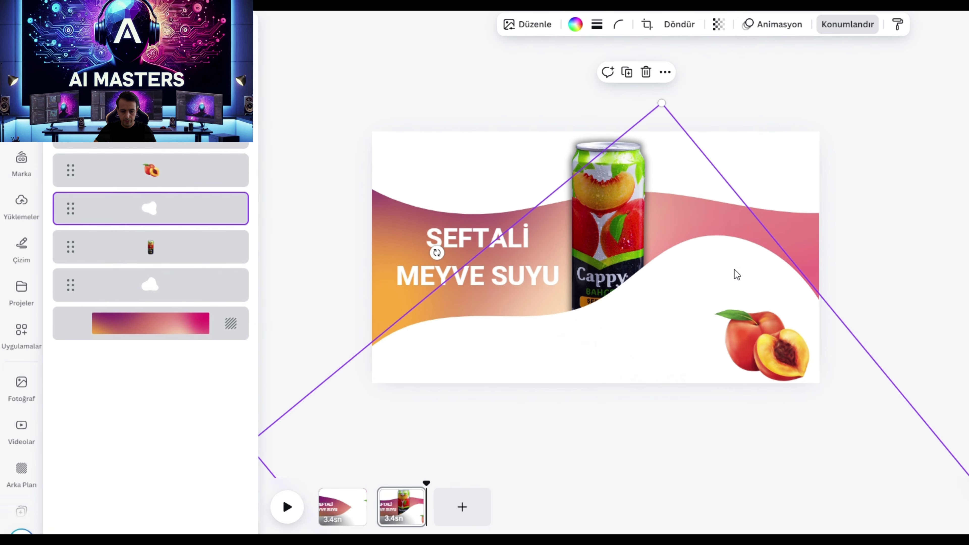
drag(681, 308, 695, 332)
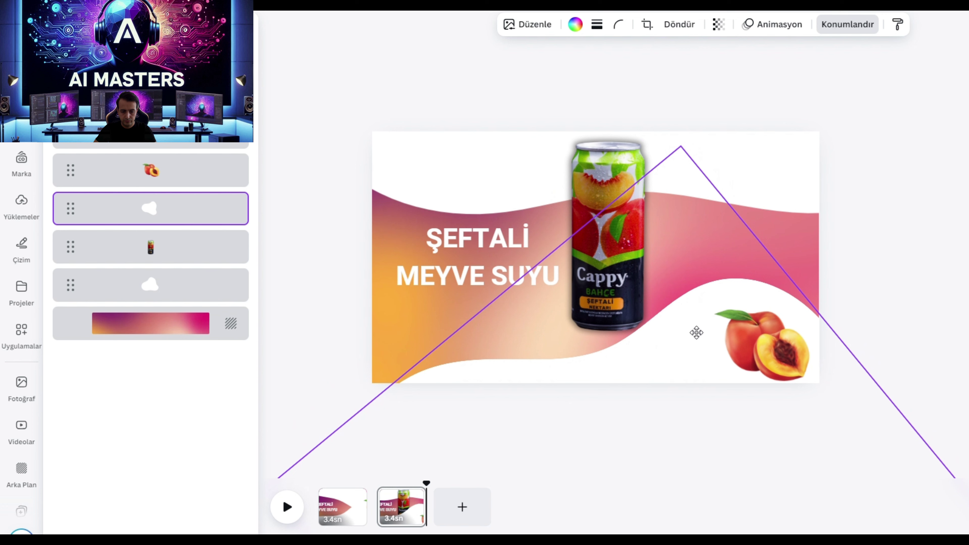
drag(460, 255, 450, 283)
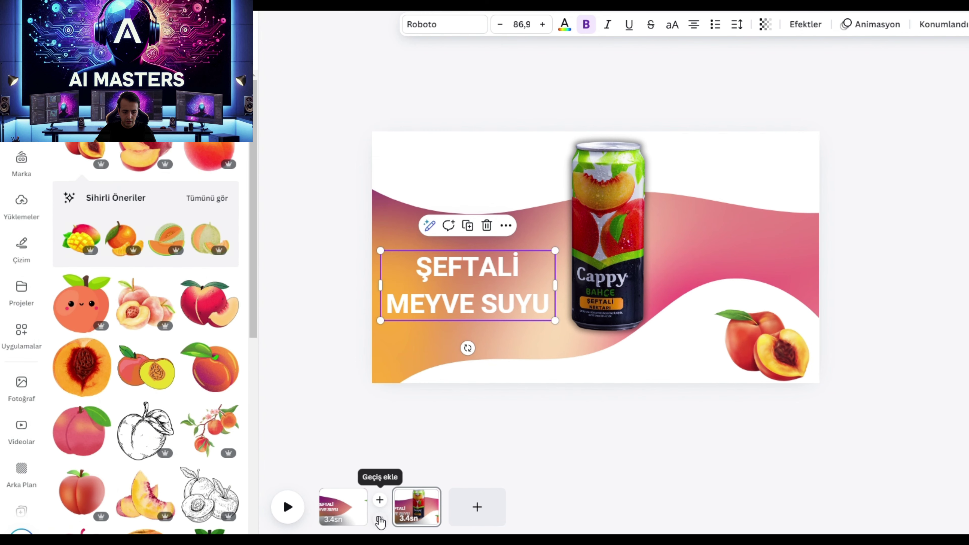
- Link the pages with a 0.5-second Eşleştir ve Taşı transition and play the video from the start
click(376, 520)
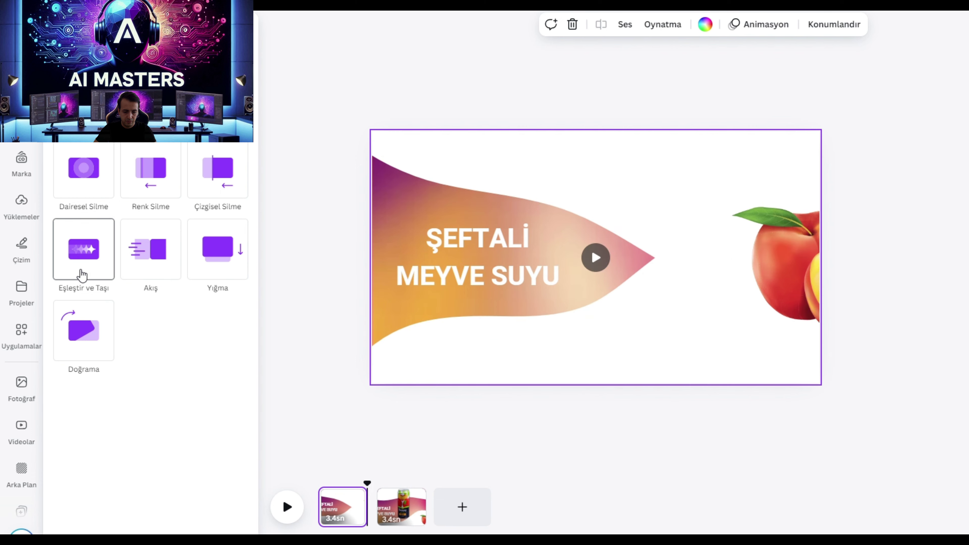
click(82, 275)
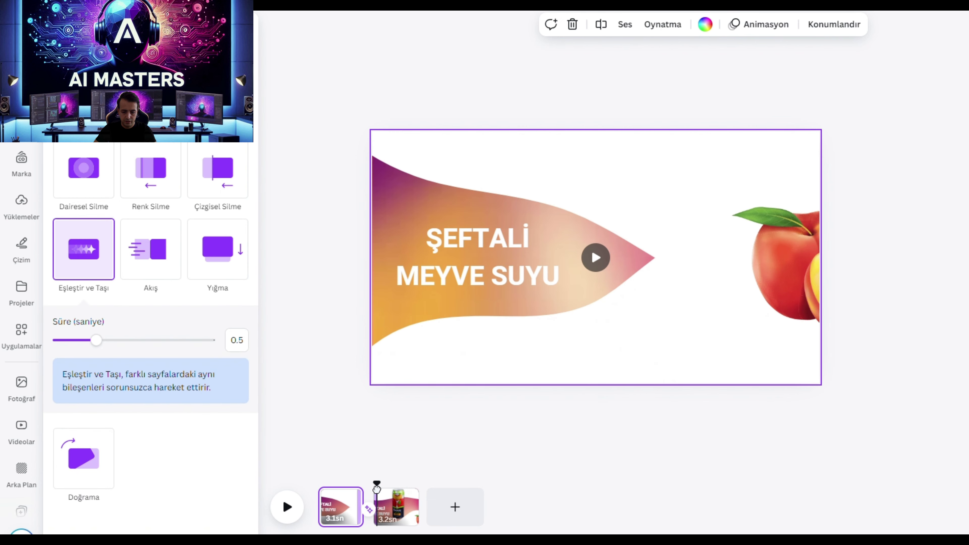
click(289, 506)
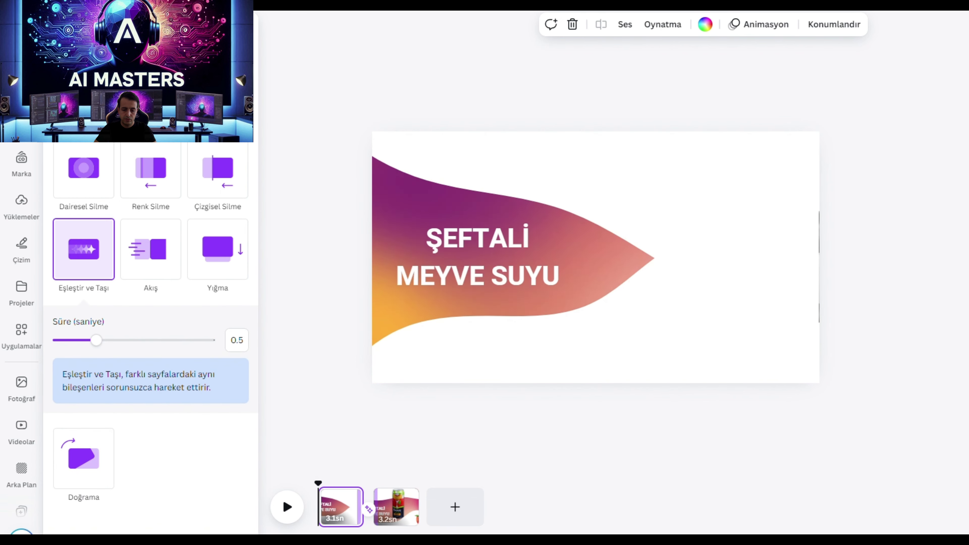